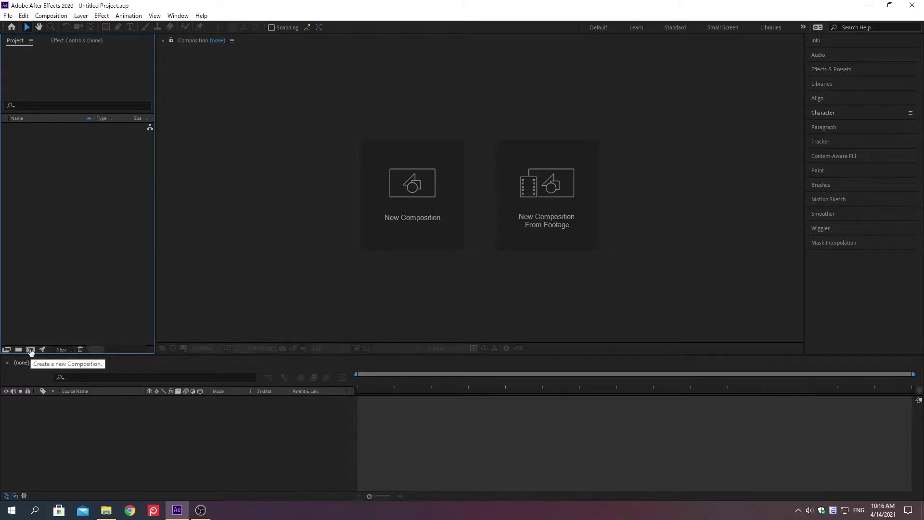
# - Create a new composition named SLICE with a duration of 0;00;05;00
pyautogui.click(30, 350)
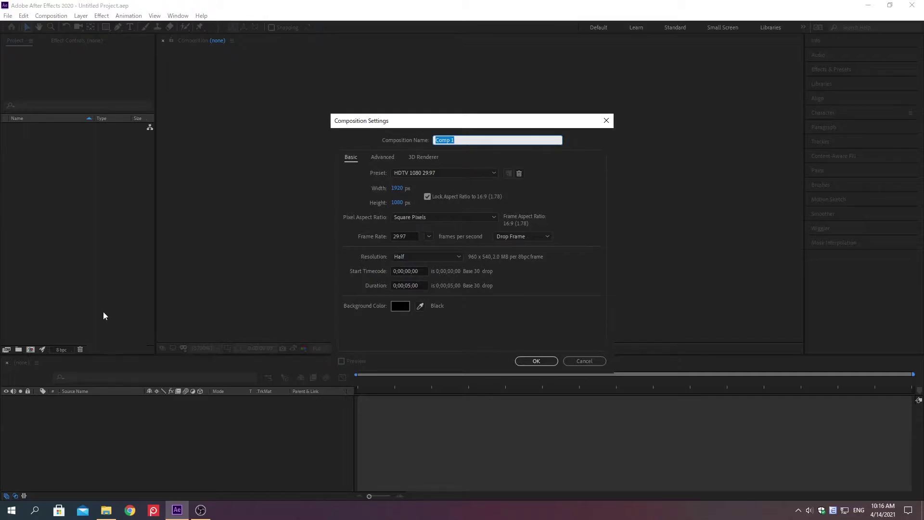
pyautogui.write('SLICE')
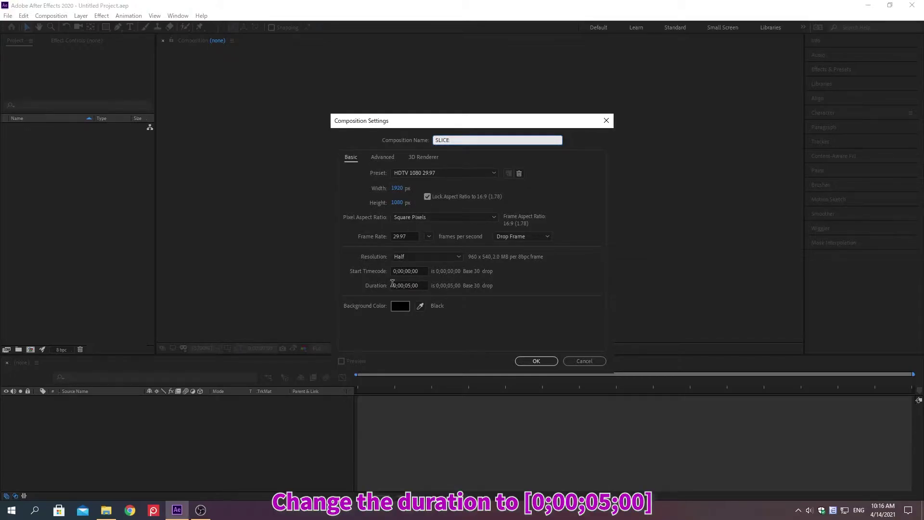
pyautogui.click(404, 286)
pyautogui.write('0;00;05;00')
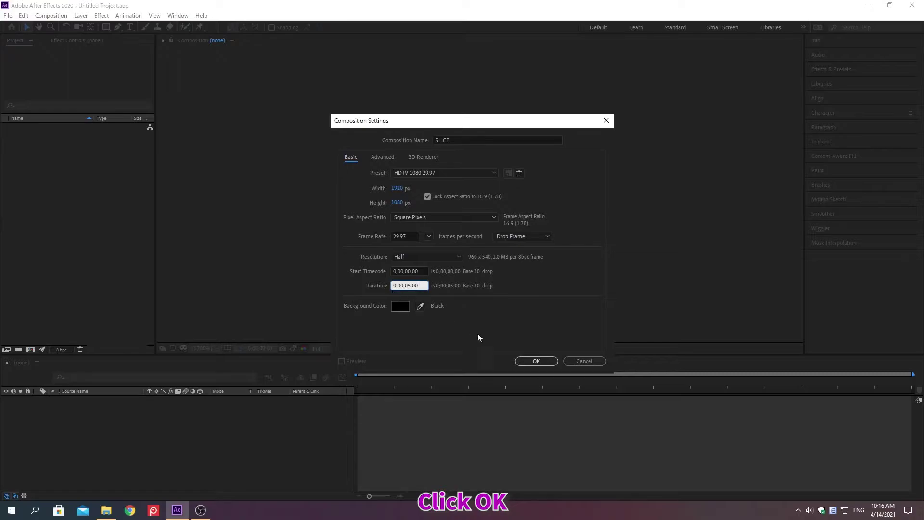
pyautogui.click(536, 361)
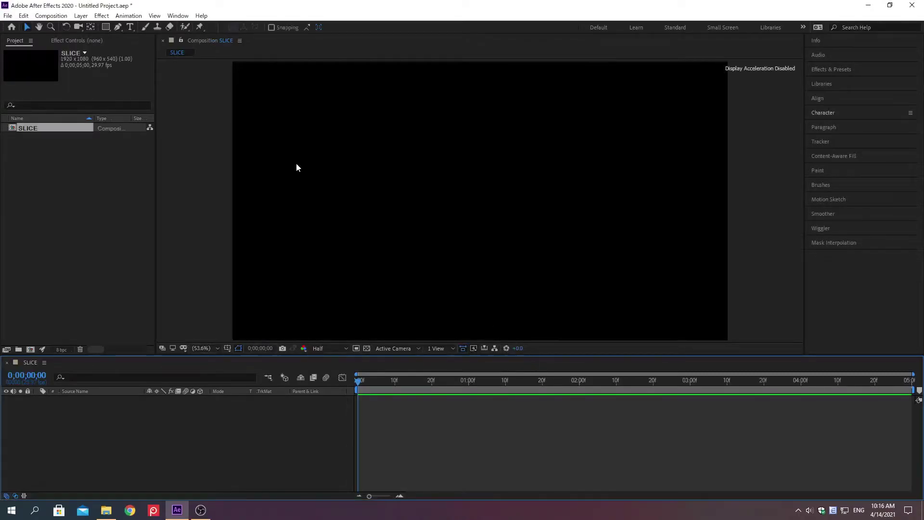
# - Add a text layer reading SAMURAI to the composition
pyautogui.click(133, 28)
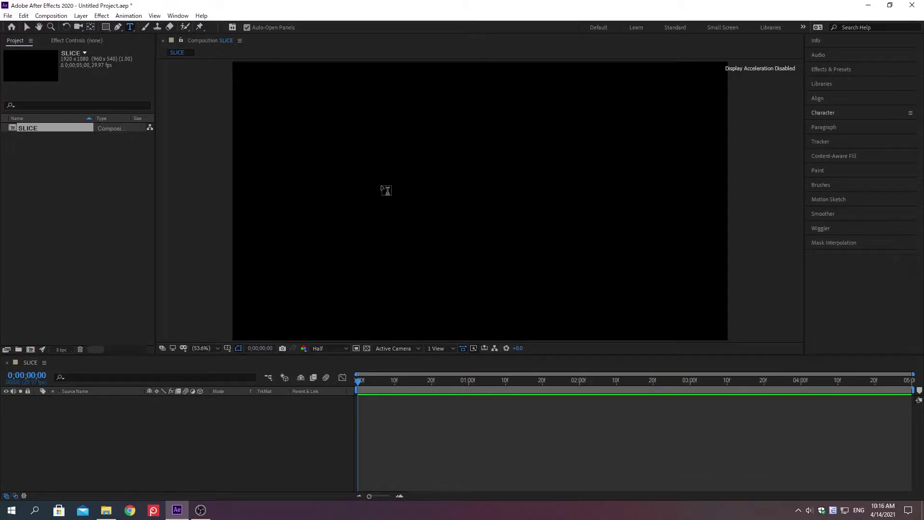
pyautogui.click(386, 190)
pyautogui.write('SAMURAI')
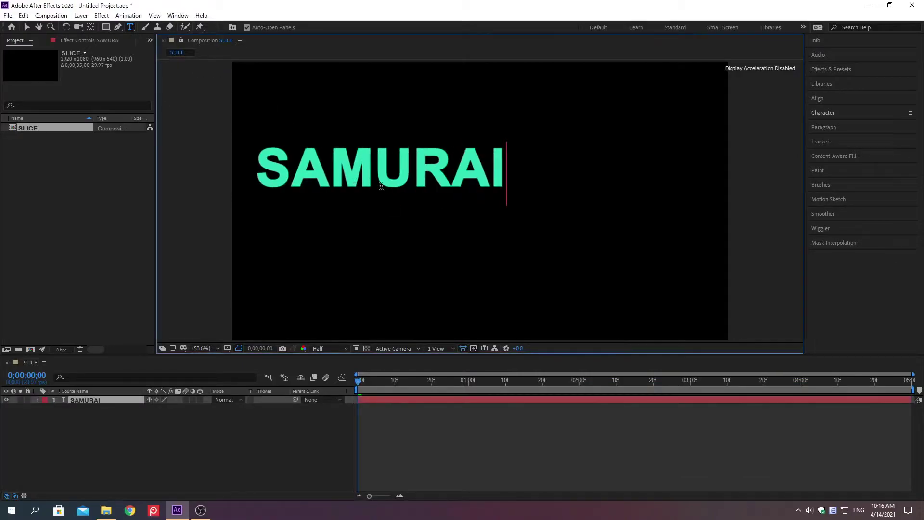
pyautogui.press('KP_Enter')
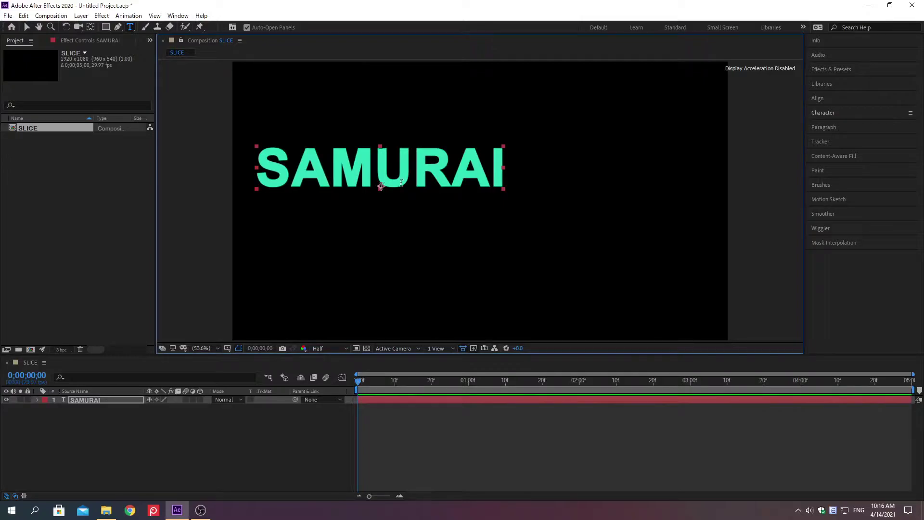
# - Set the SAMURAI text's font to Montserrat Black
pyautogui.click(823, 113)
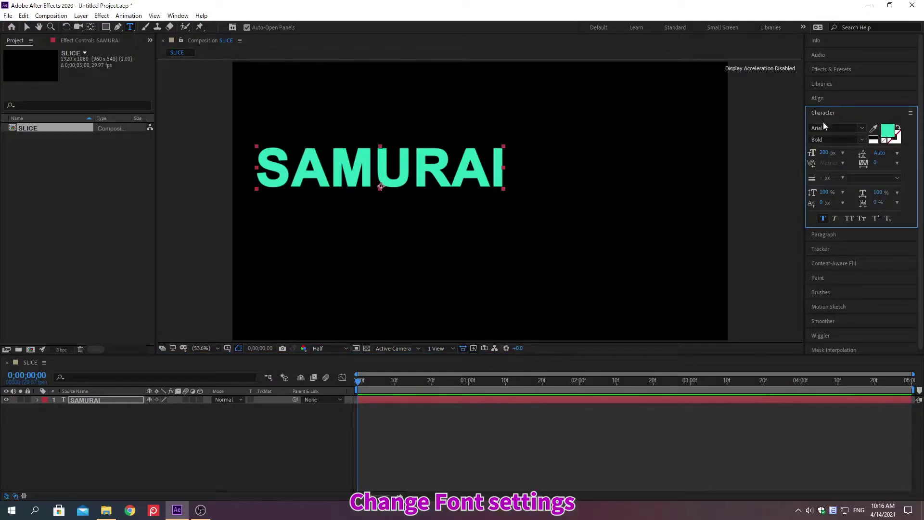
pyautogui.click(823, 127)
pyautogui.write('Mo')
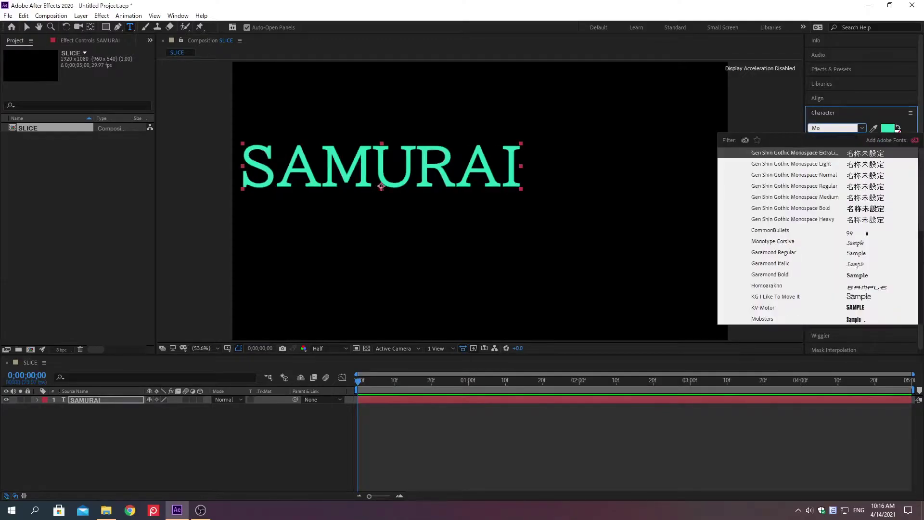
pyautogui.write('ntserrat Black')
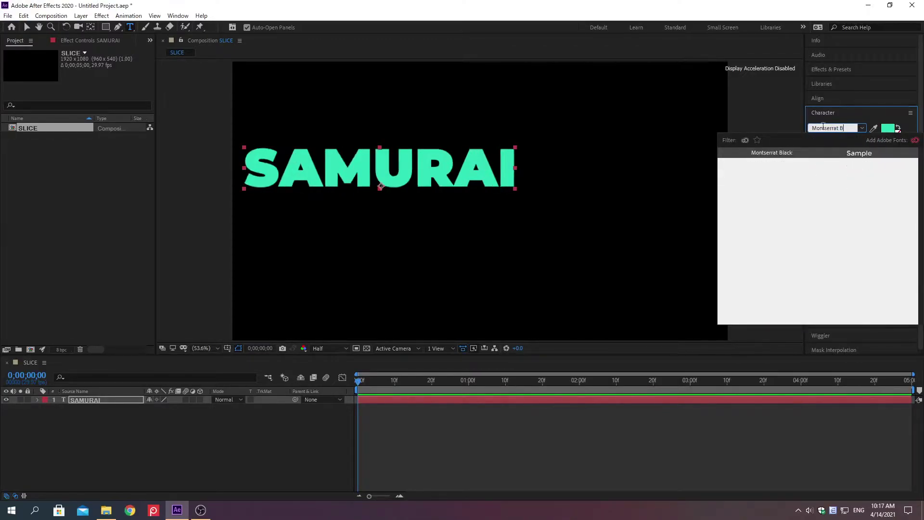
pyautogui.press('Return')
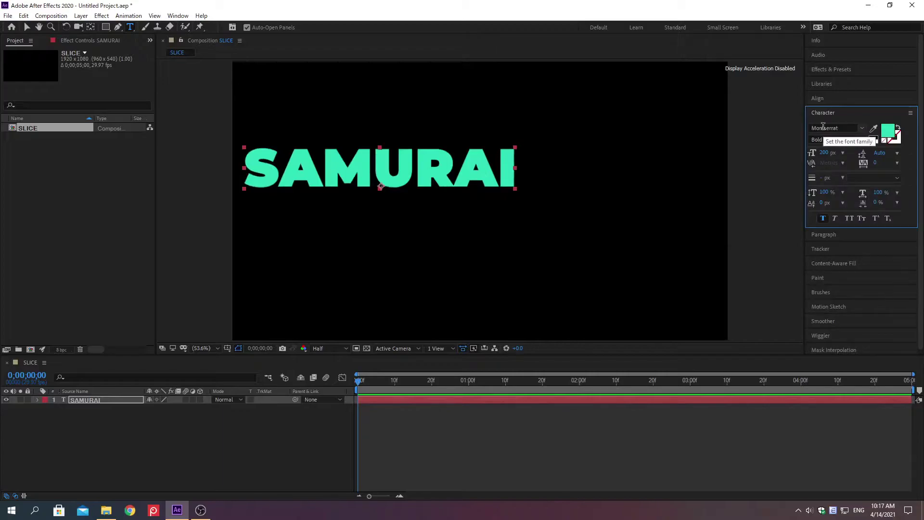
# - Give the SAMURAI text the fill color E32F80 and a font size of 300 px
pyautogui.click(887, 133)
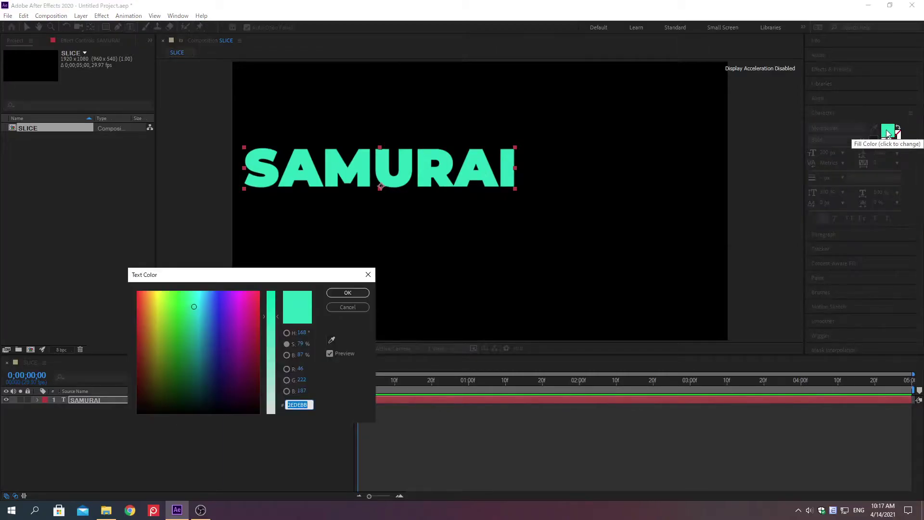
pyautogui.write('E32F80')
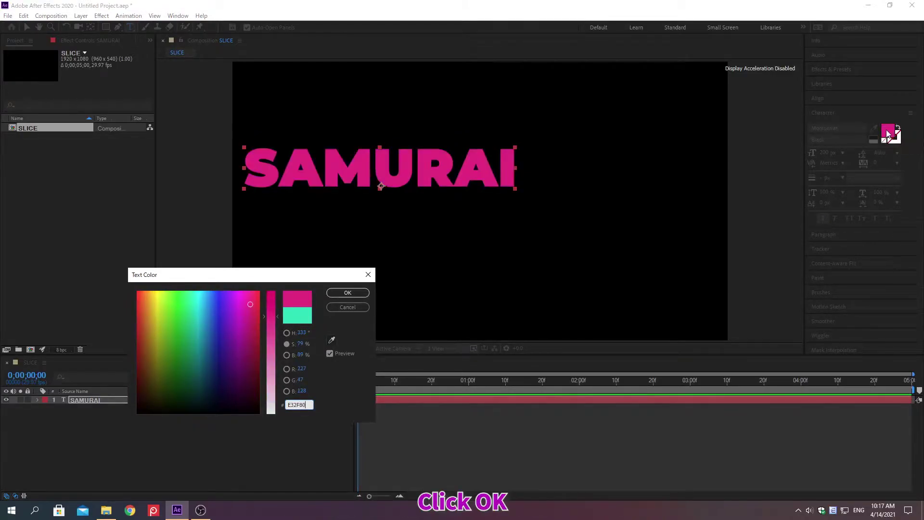
pyautogui.click(349, 293)
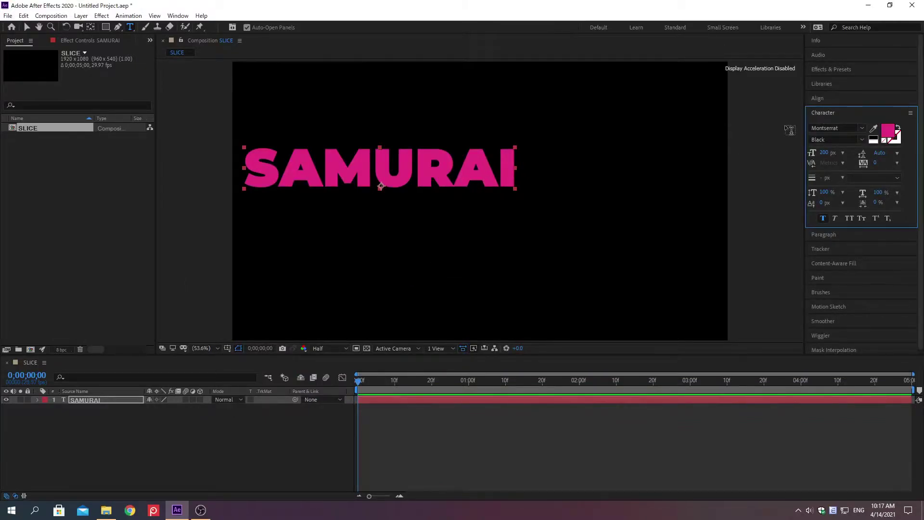
pyautogui.click(825, 153)
pyautogui.write('300')
pyautogui.press('Return')
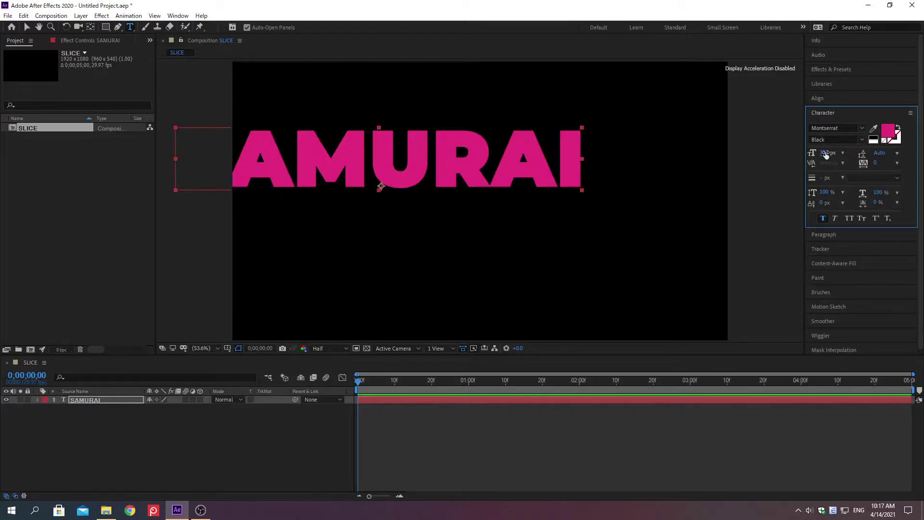
pyautogui.click(823, 113)
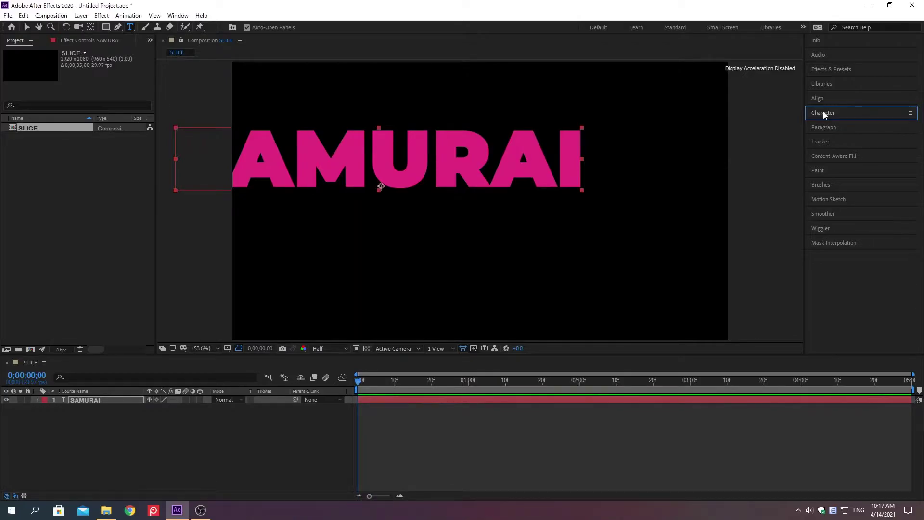
# - Center the text layer's anchor point on its content and center the layer in the composition
pyautogui.hotkey('ctrl', 'alt', 'Home')
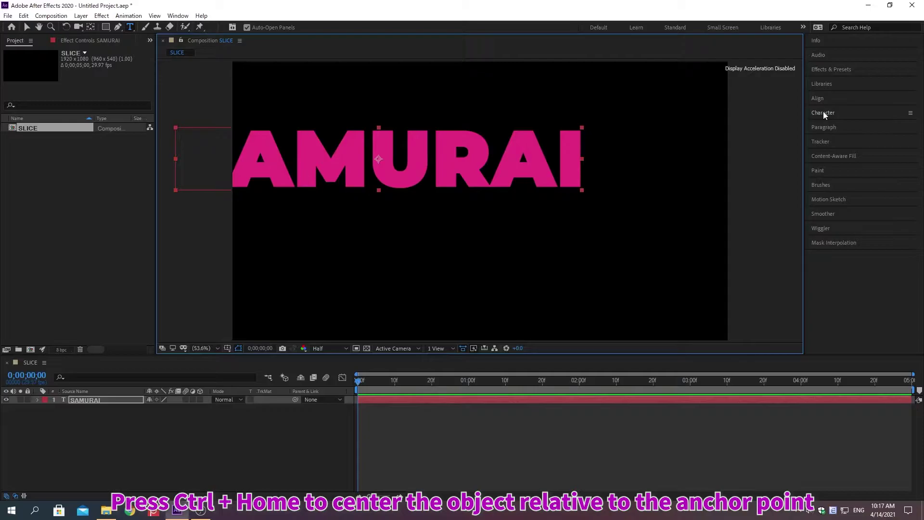
pyautogui.hotkey('ctrl', 'Home')
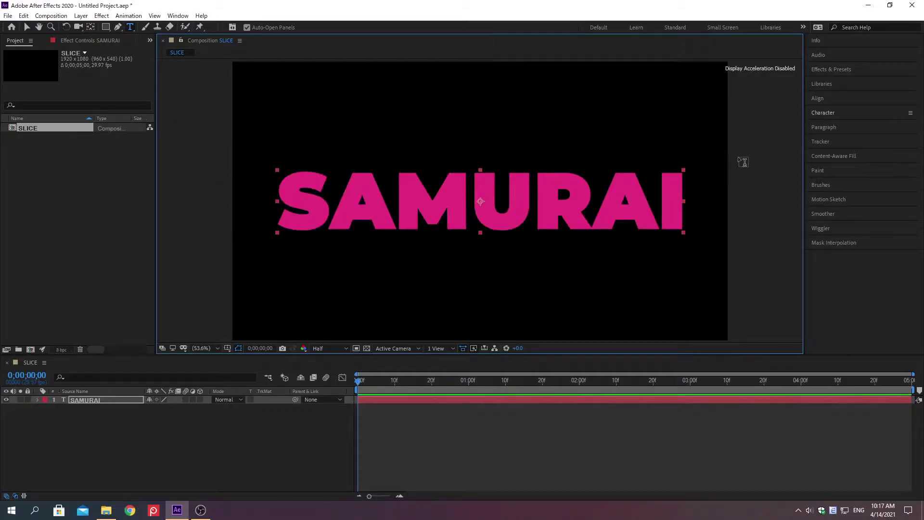
pyautogui.click(145, 482)
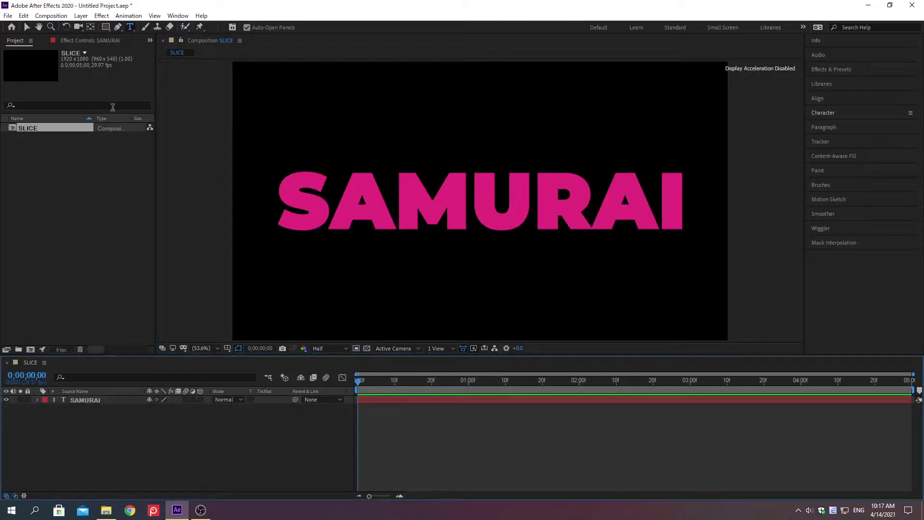
# - Draw a large circle over the middle of the text with the Ellipse tool, using fill color 6730D4
pyautogui.click(106, 28)
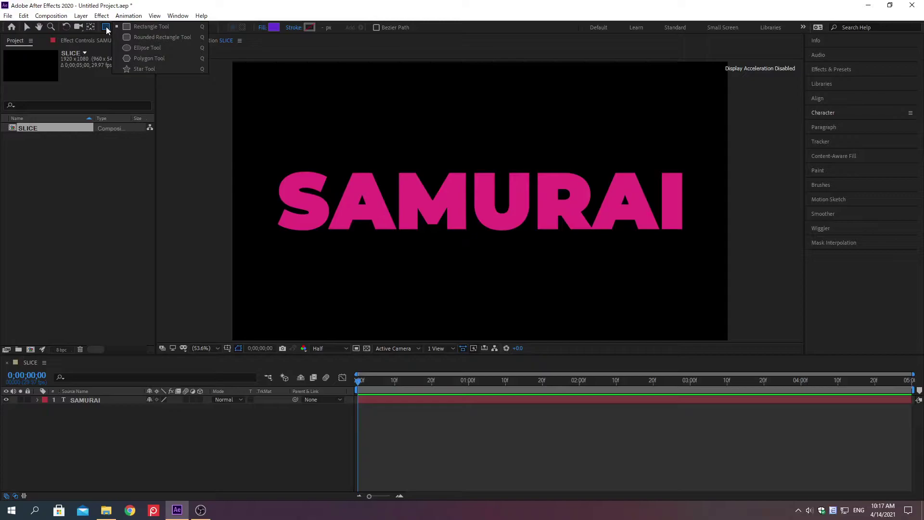
pyautogui.click(128, 48)
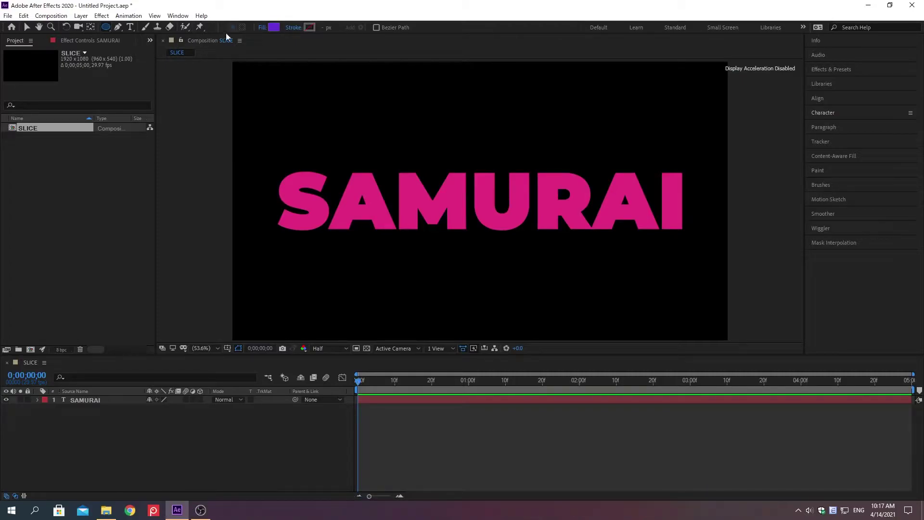
pyautogui.click(273, 26)
pyautogui.write('6730D4')
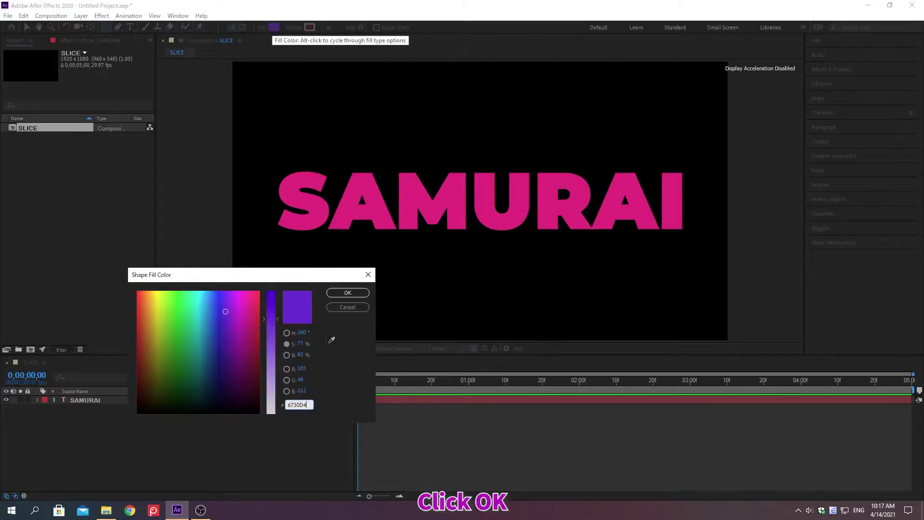
pyautogui.click(347, 293)
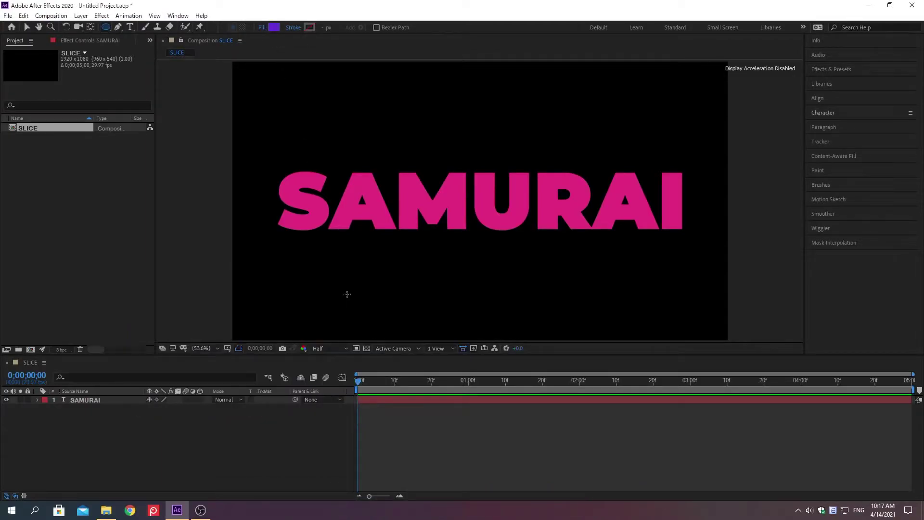
pyautogui.moveTo(357, 86); pyautogui.dragTo(592, 322)
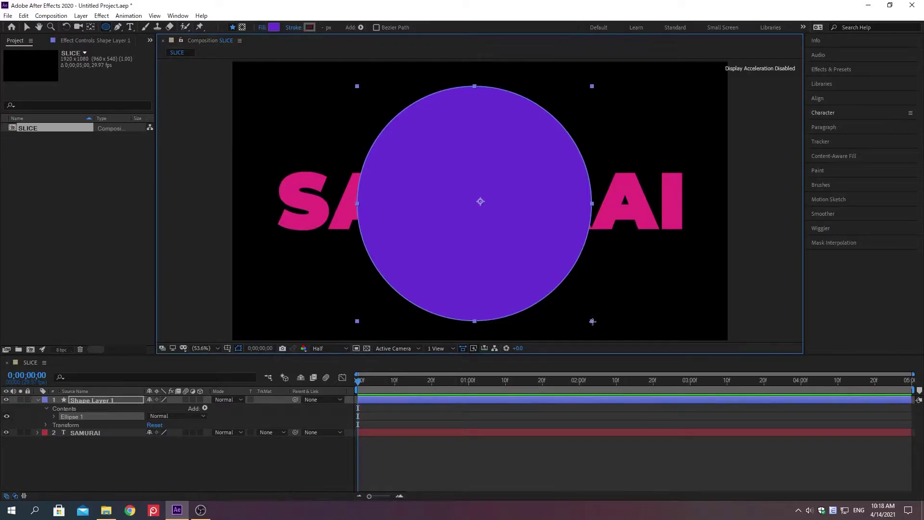
# - Center the circle's anchor point on its shape and move its layer below the SAMURAI text layer
pyautogui.hotkey('ctrl', 'alt', 'Home')
pyautogui.hotkey('ctrl', '[')
# - Find the Stylize Glow effect and apply it to the circle's shape layer
pyautogui.click(832, 70)
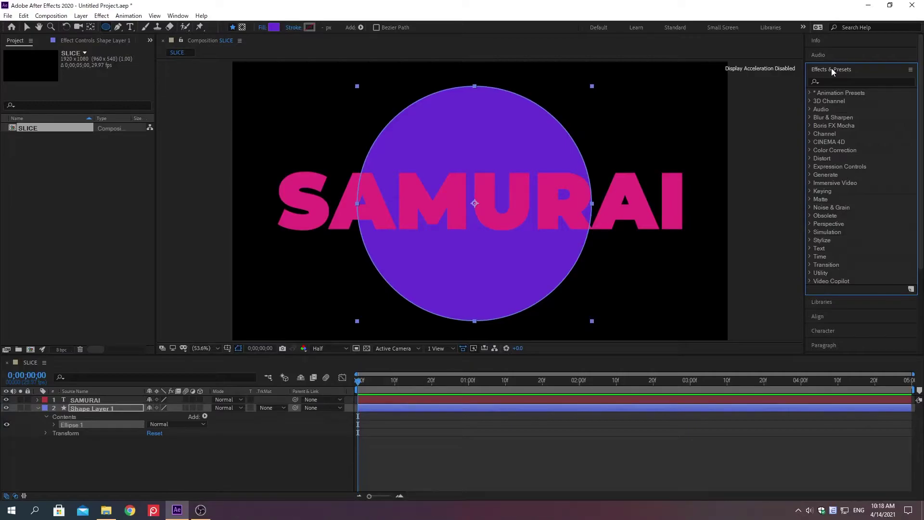
pyautogui.click(831, 81)
pyautogui.write('Glo')
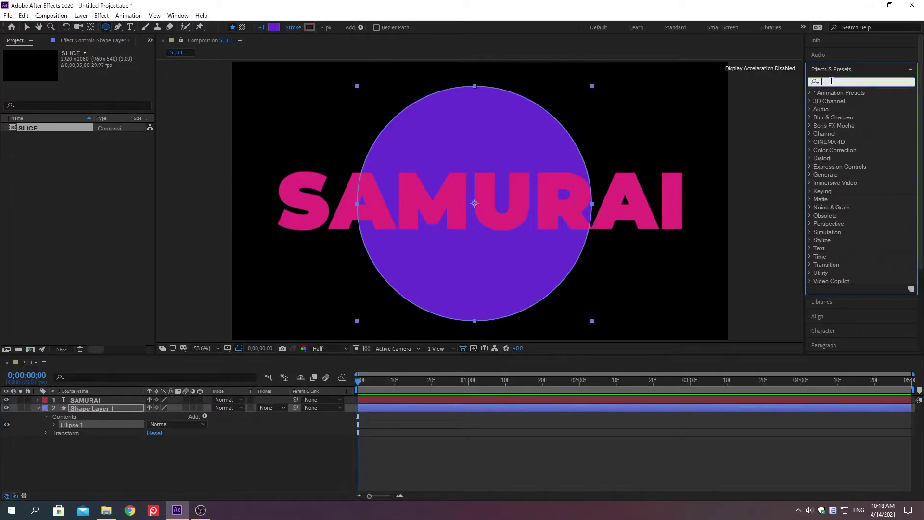
pyautogui.write('w')
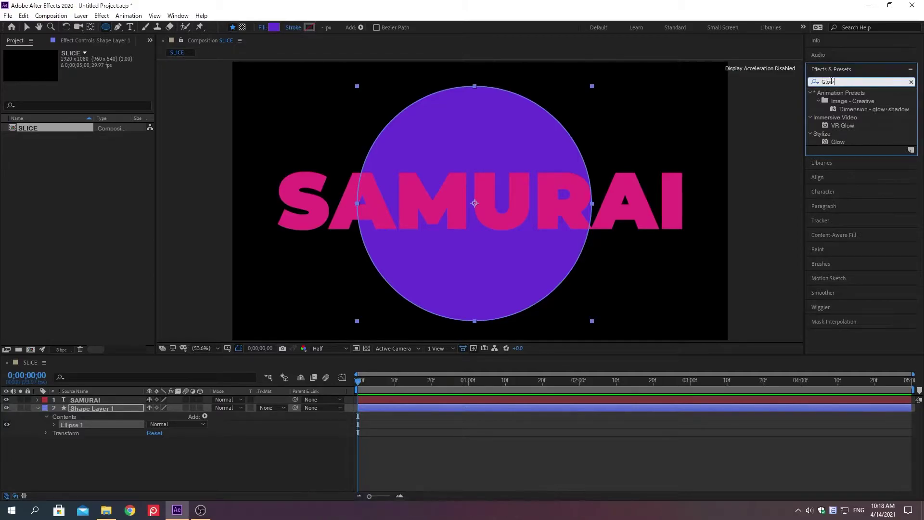
pyautogui.doubleClick(841, 141)
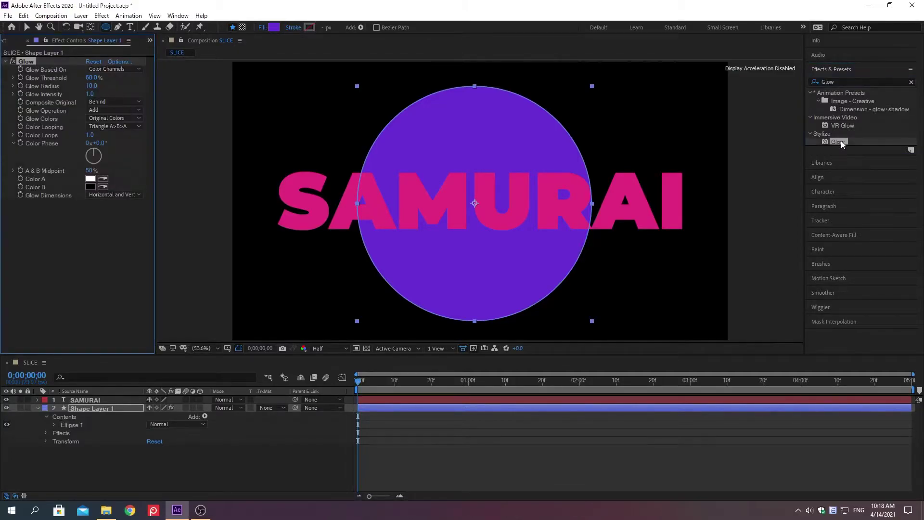
pyautogui.click(832, 70)
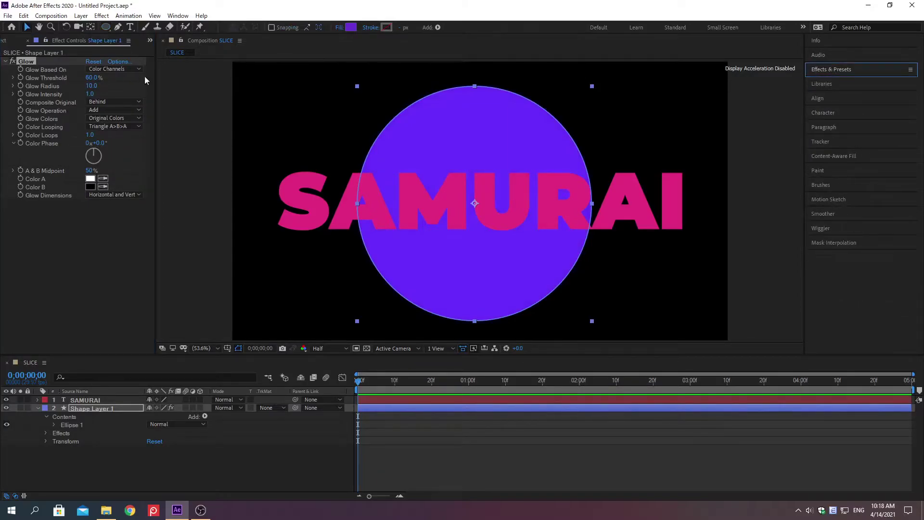
# - Set the circle's Glow Threshold to 65% and its Glow Radius to 180
pyautogui.rightClick(48, 81)
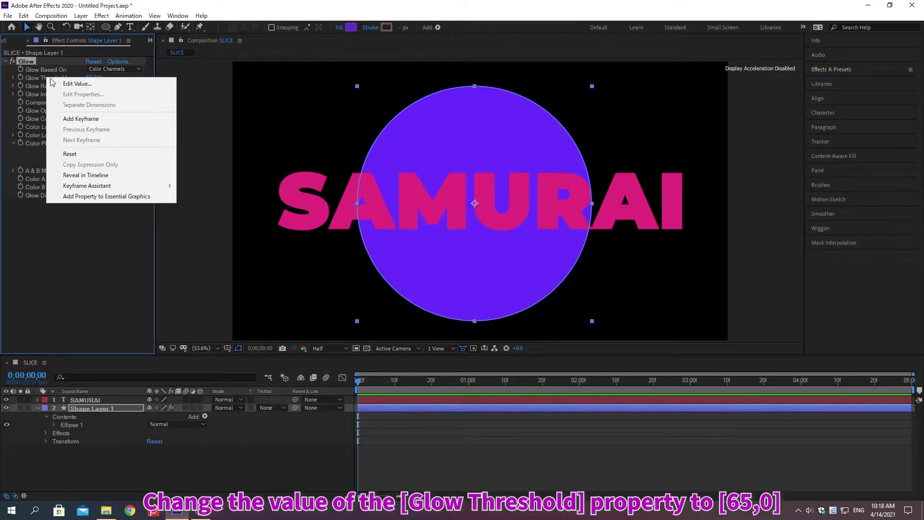
pyautogui.click(78, 85)
pyautogui.write('65')
pyautogui.press('Return')
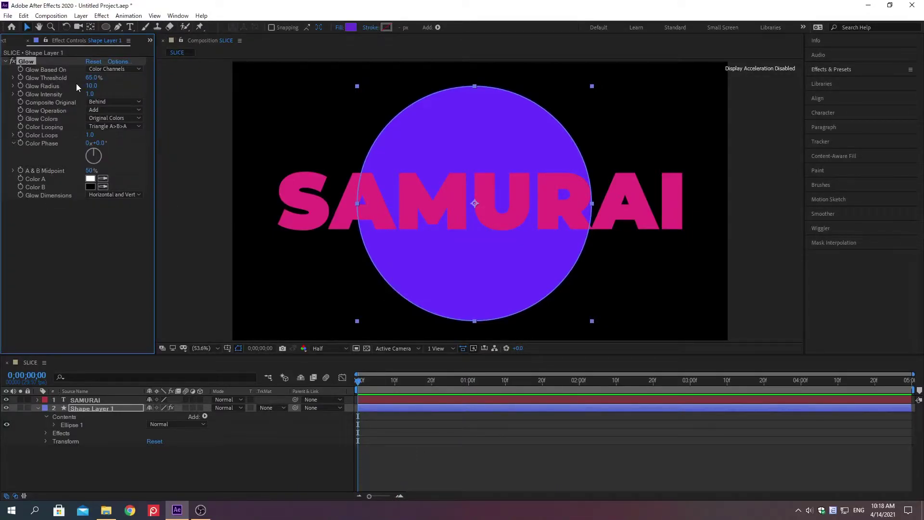
pyautogui.rightClick(43, 88)
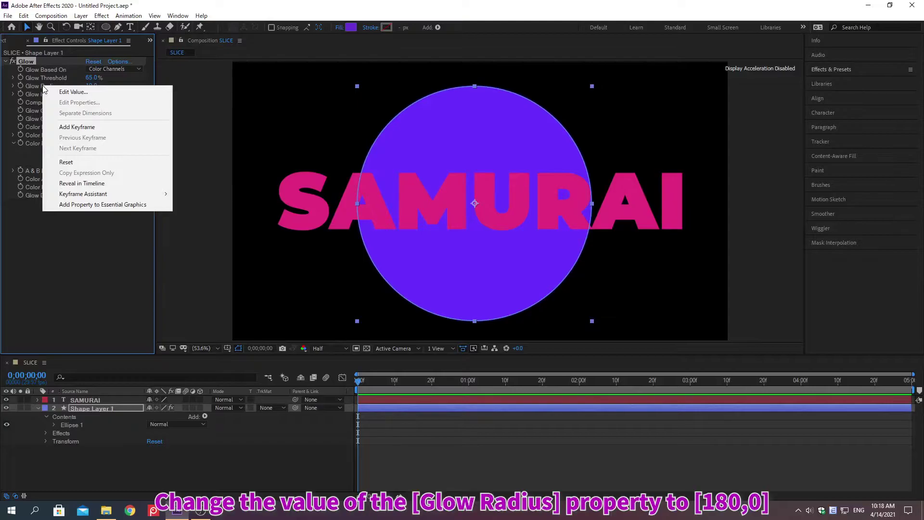
pyautogui.click(75, 93)
pyautogui.write('180')
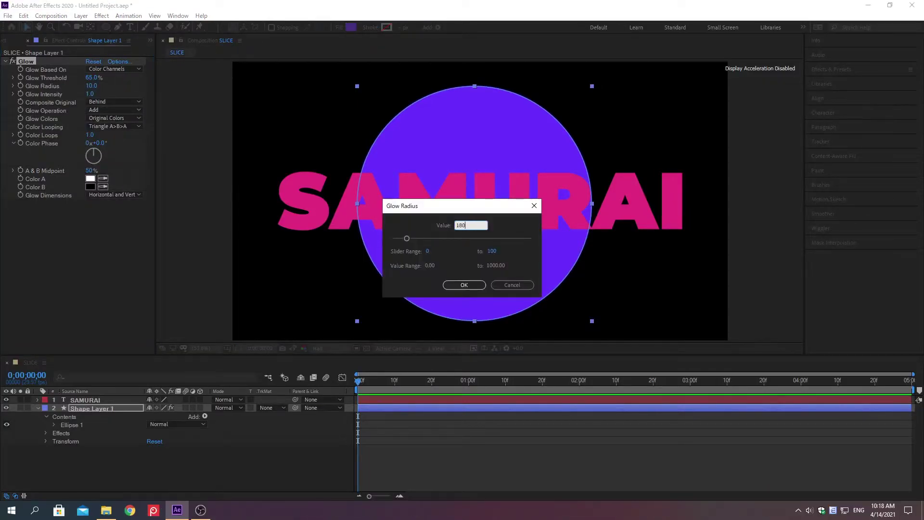
pyautogui.press('Return')
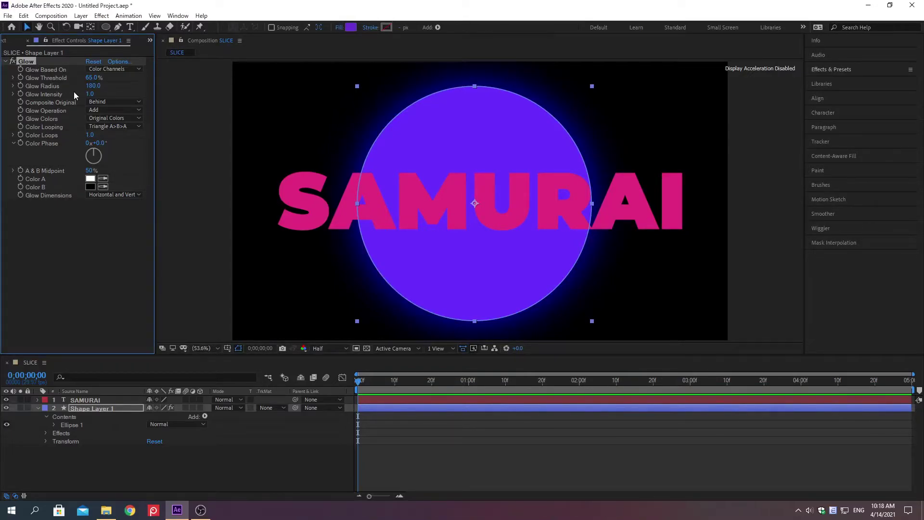
# - Pre-compose the SAMURAI text and circle layers together as TEXT, moving all attributes into the new composition
pyautogui.keyDown('shift'); pyautogui.click(84, 400); pyautogui.keyUp('shift')
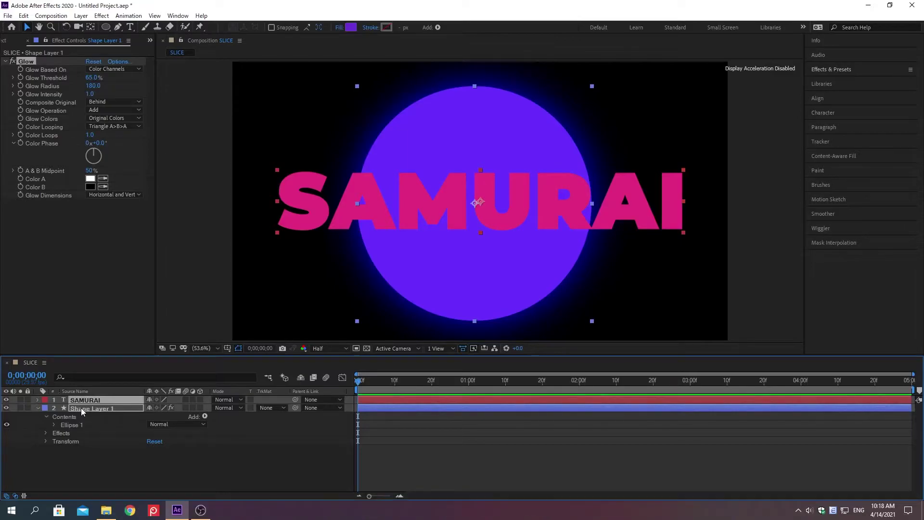
pyautogui.hotkey('ctrl', 'shift', 'c')
pyautogui.write('TEXT')
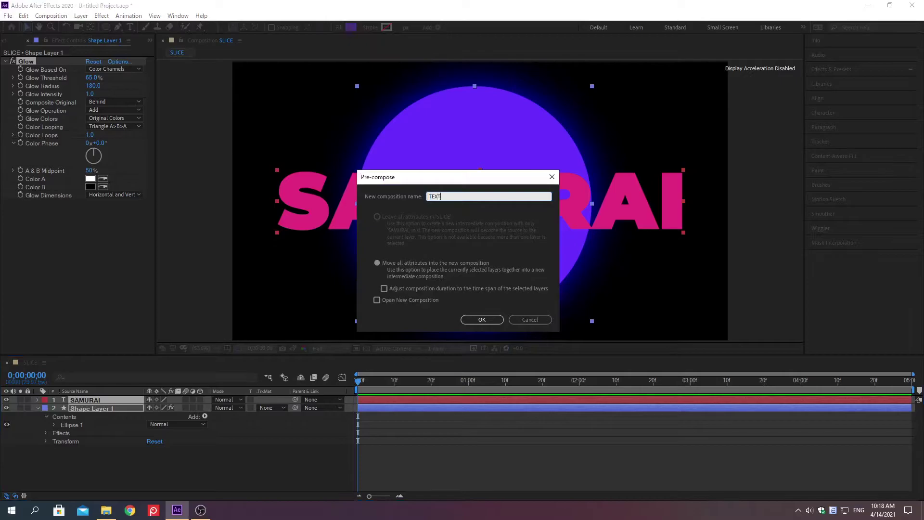
pyautogui.click(377, 263)
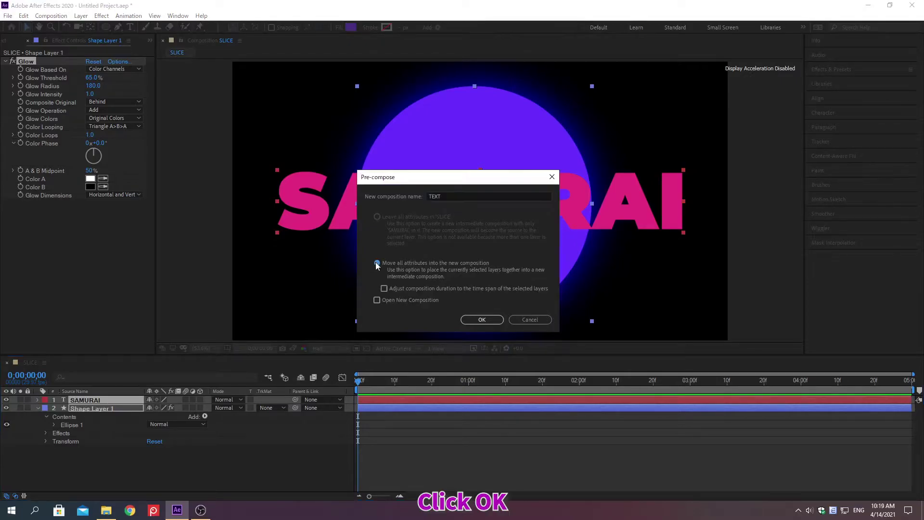
pyautogui.click(482, 320)
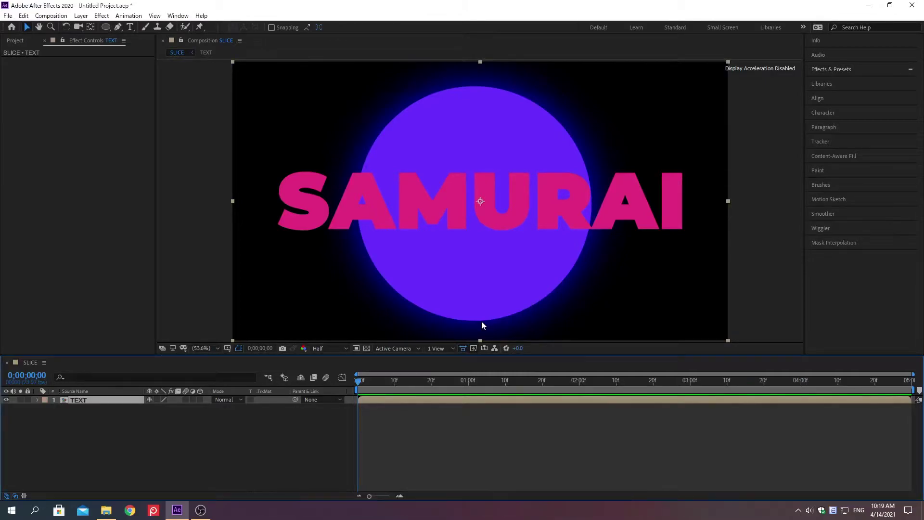
# - Draw a closed Pen mask on the TEXT layer covering the upper frame, with its lower edge cutting diagonally up to the right through the letters
pyautogui.click(119, 27)
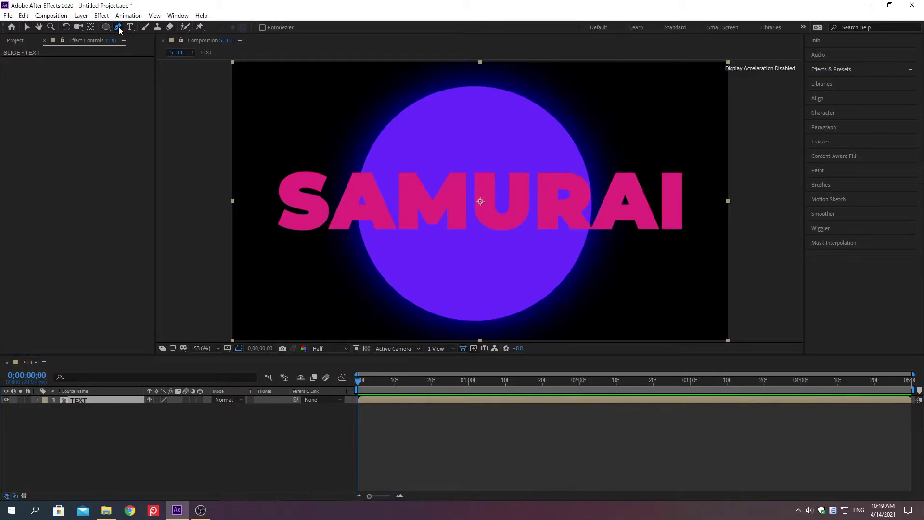
pyautogui.click(232, 62)
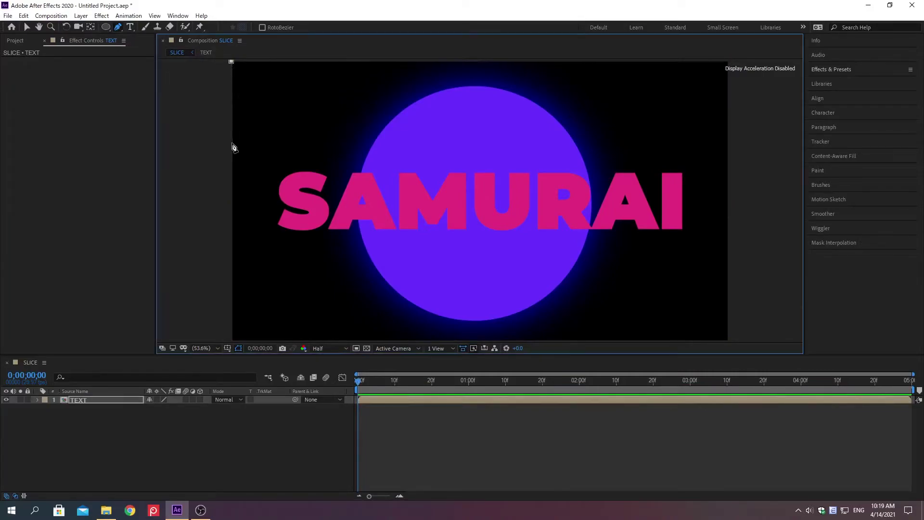
pyautogui.click(233, 224)
pyautogui.click(727, 173)
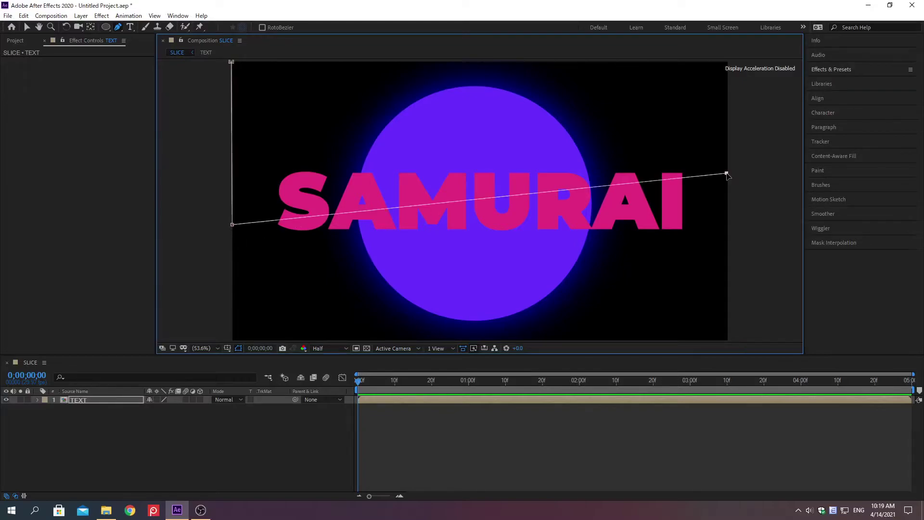
pyautogui.click(726, 62)
pyautogui.click(231, 62)
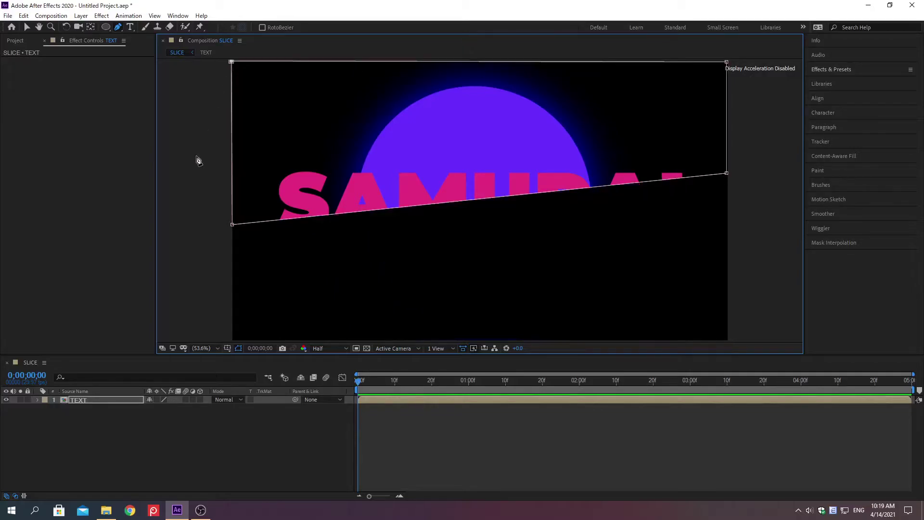
pyautogui.click(88, 445)
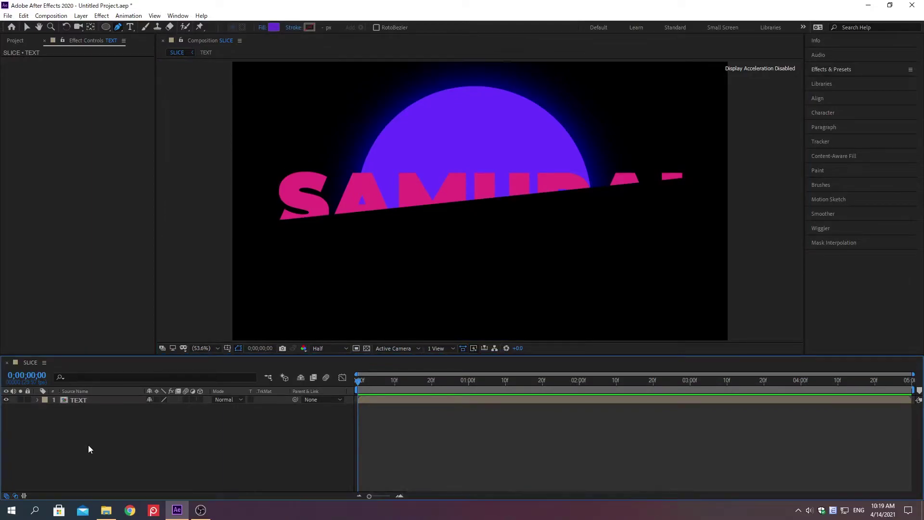
# - Duplicate the TEXT layer and move the lower copy's two upper mask corners to the frame's bottom corners, so it covers the area below the diagonal
pyautogui.press('KP_1')
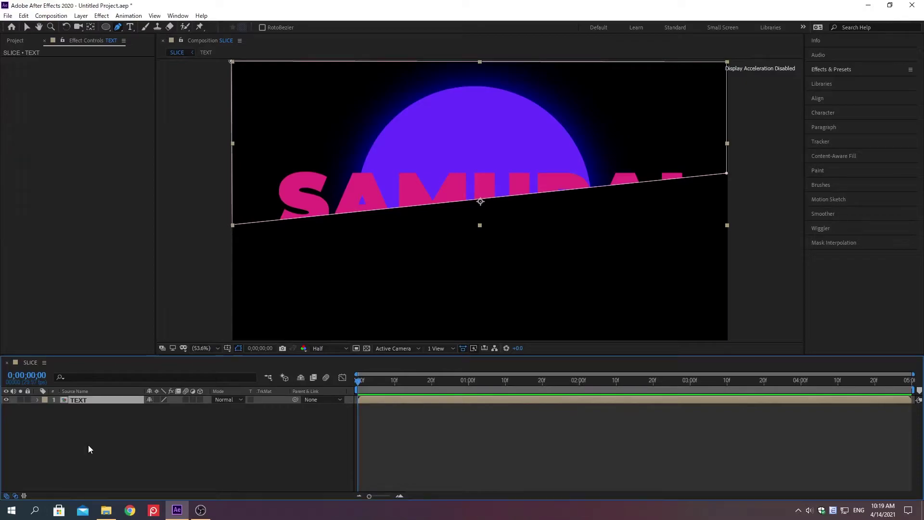
pyautogui.hotkey('ctrl', 'd')
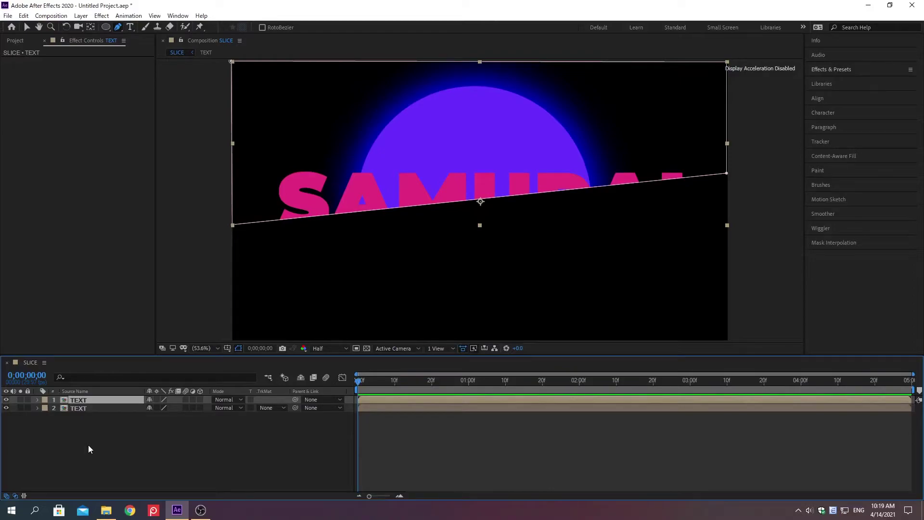
pyautogui.press('KP_2')
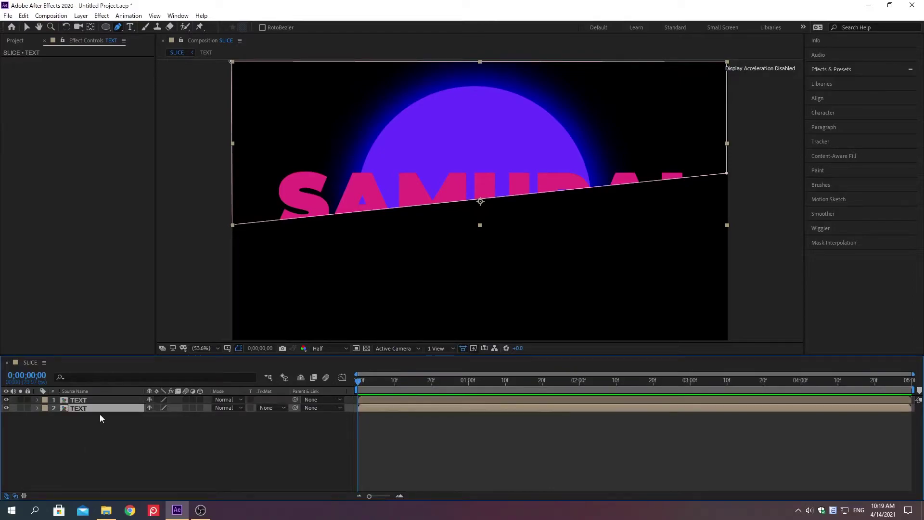
pyautogui.click(232, 63)
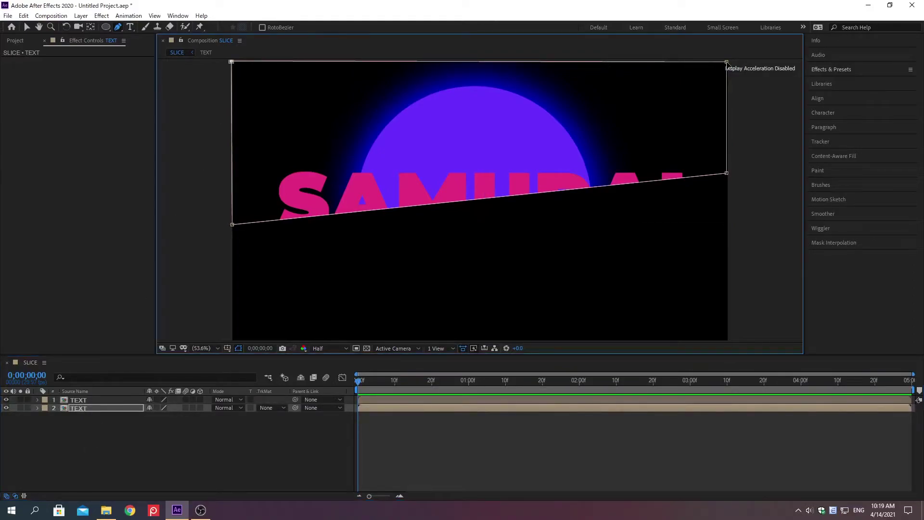
pyautogui.moveTo(727, 63); pyautogui.dragTo(727, 342)
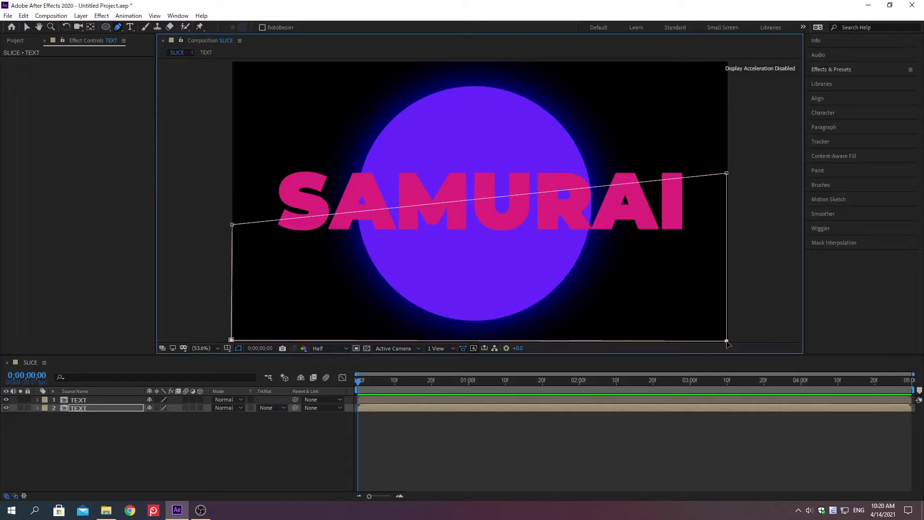
# - Find the Perspective Drop Shadow effect and apply it to the upper TEXT layer
pyautogui.press('KP_1')
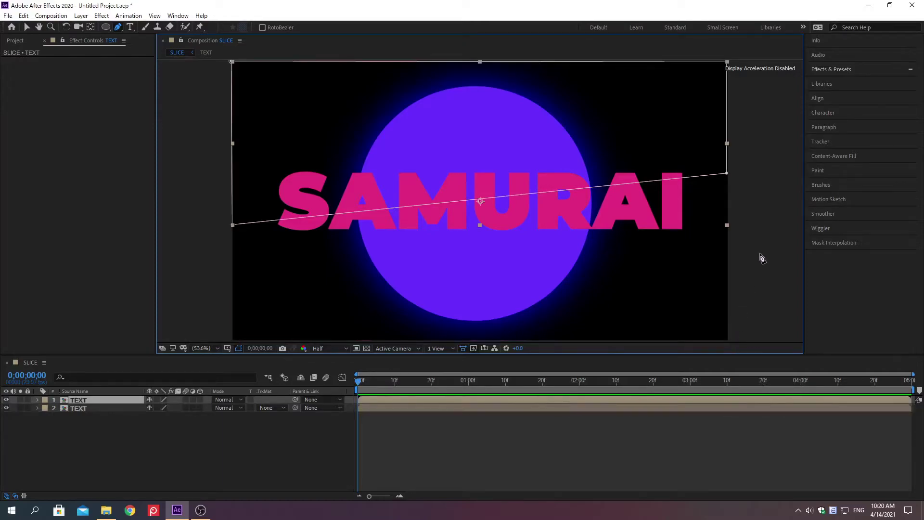
pyautogui.click(833, 70)
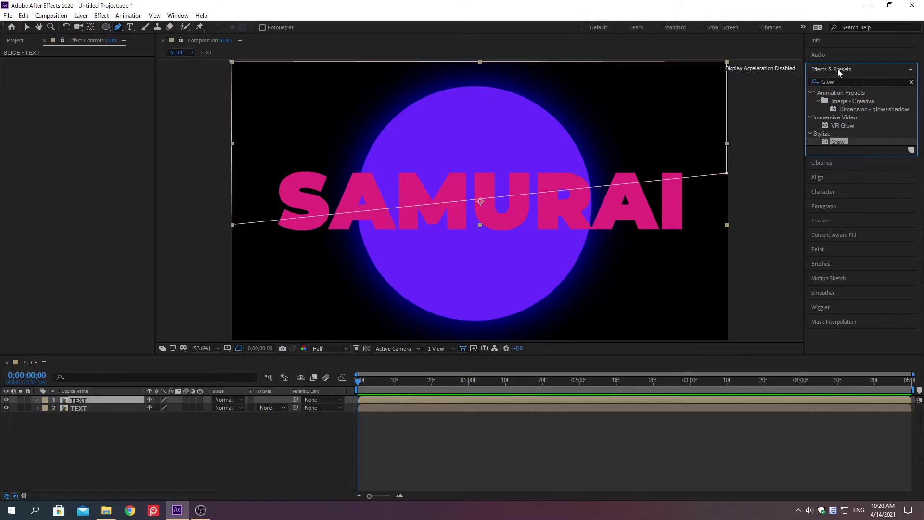
pyautogui.click(912, 82)
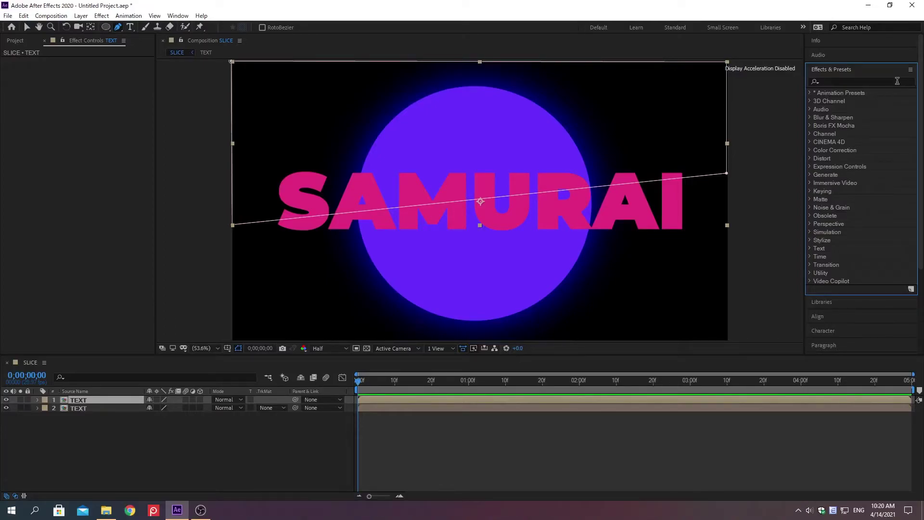
pyautogui.click(833, 81)
pyautogui.write('Drop Shadow')
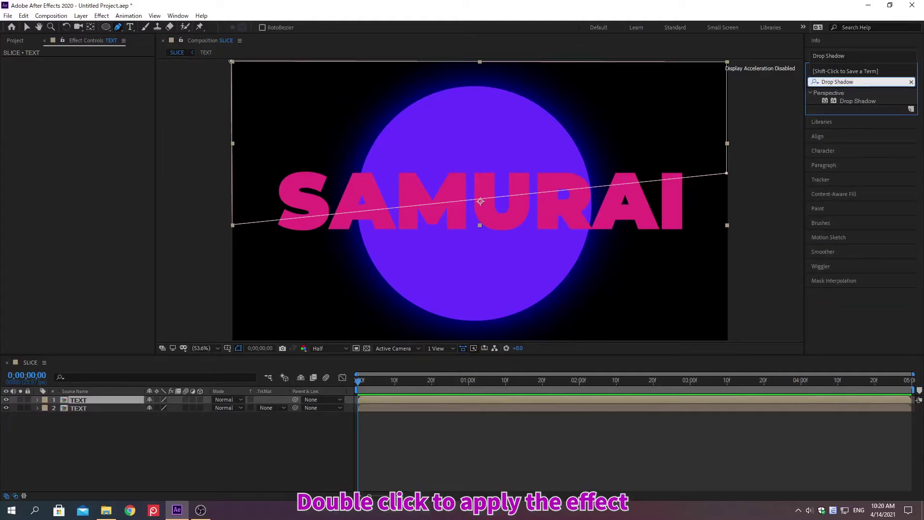
pyautogui.doubleClick(842, 98)
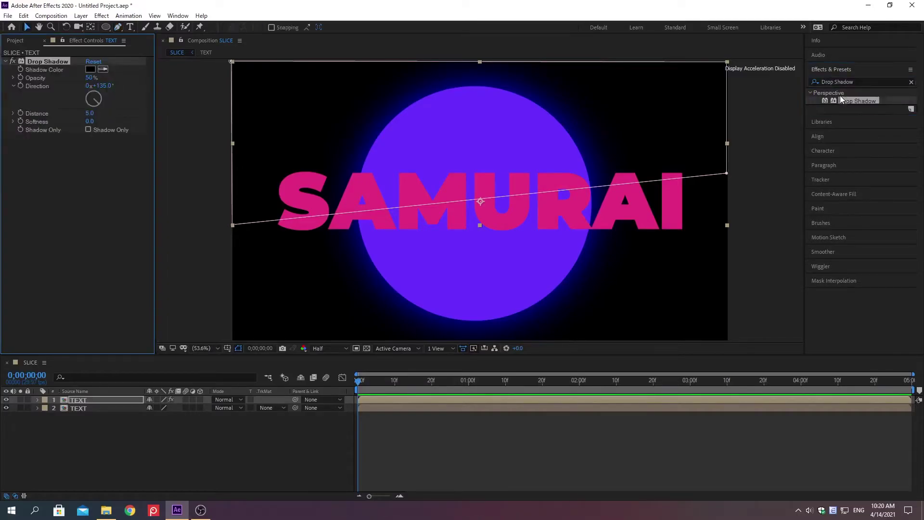
pyautogui.click(831, 69)
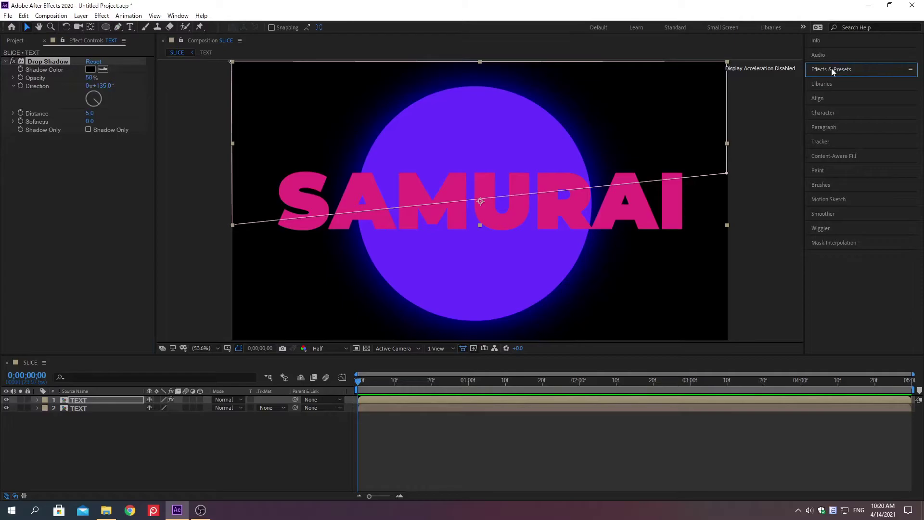
# - Set the Drop Shadow's Opacity to 65% and its Direction to 189°
pyautogui.rightClick(36, 79)
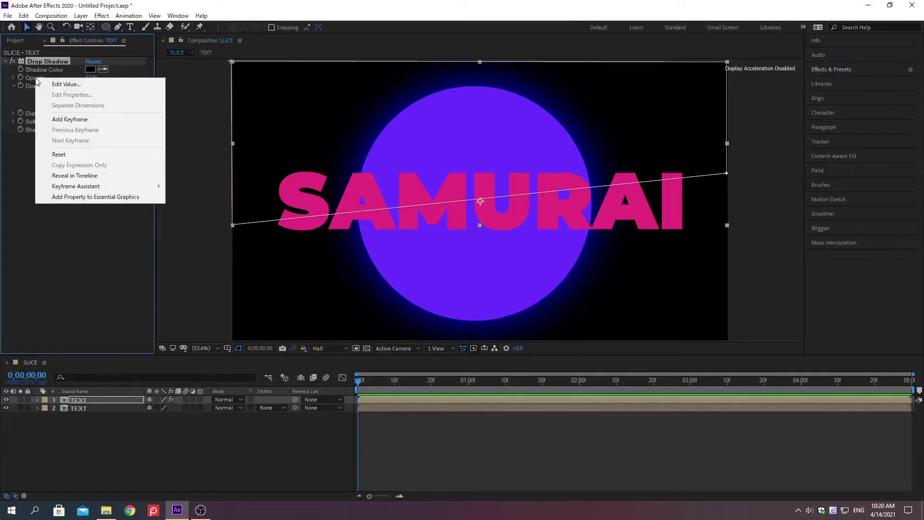
pyautogui.click(66, 85)
pyautogui.write('65')
pyautogui.press('Return')
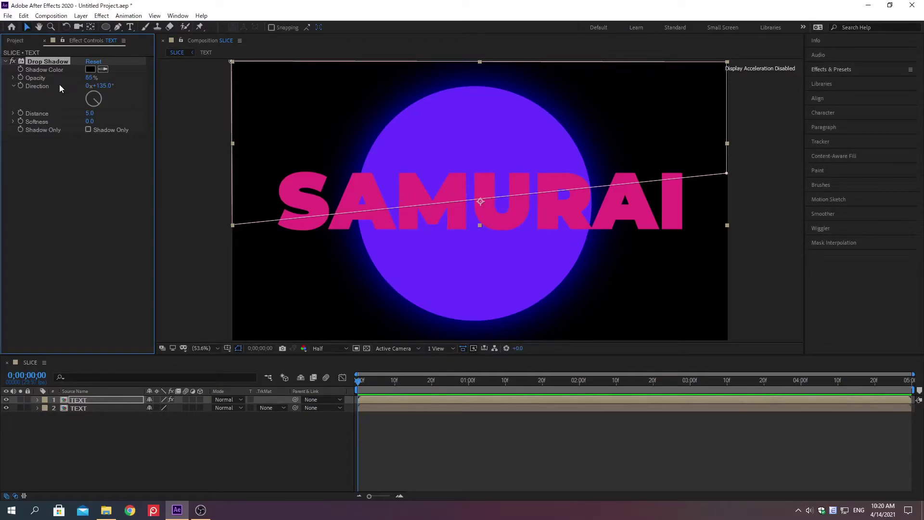
pyautogui.rightClick(39, 87)
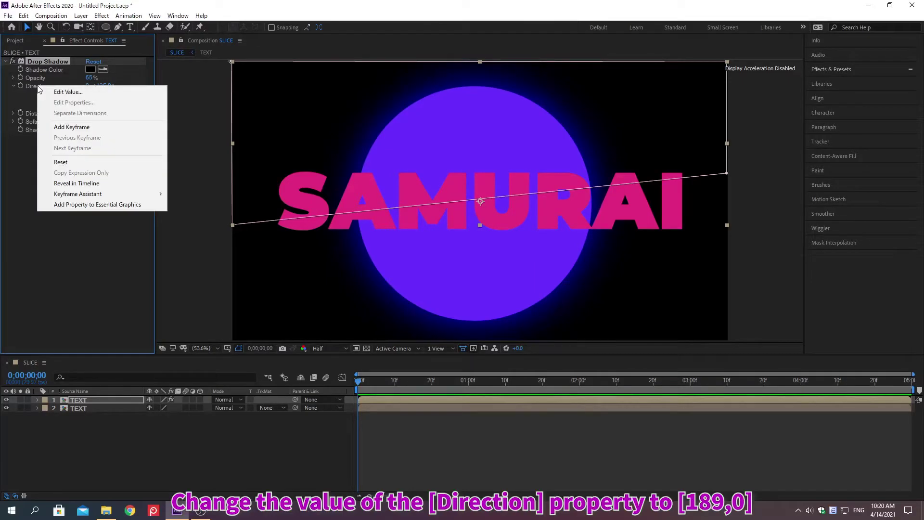
pyautogui.click(68, 92)
pyautogui.write('189')
pyautogui.press('Return')
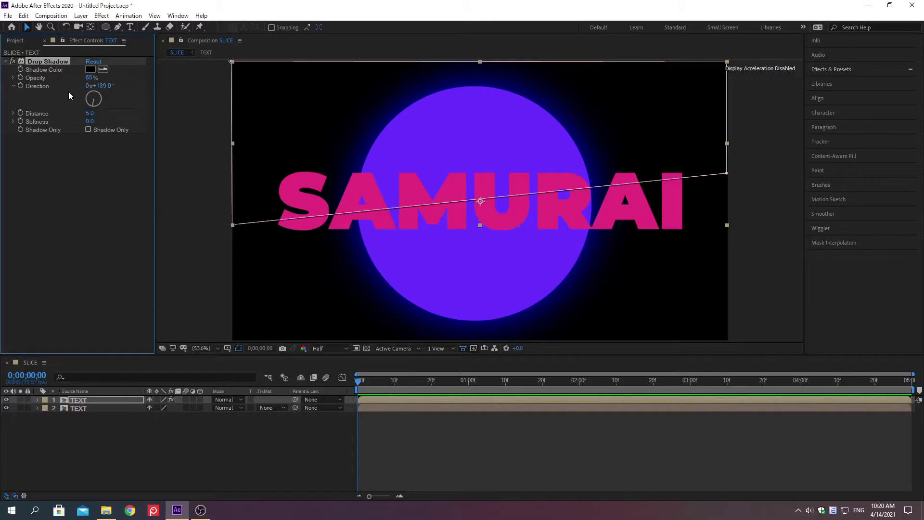
# - Set the Drop Shadow's Distance to 27 and its Softness to 84
pyautogui.rightClick(37, 113)
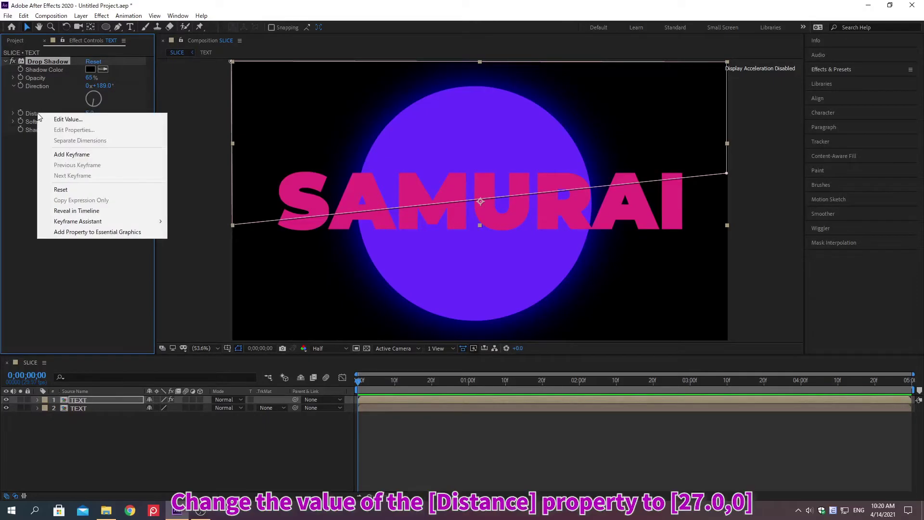
pyautogui.click(68, 120)
pyautogui.write('27')
pyautogui.press('Return')
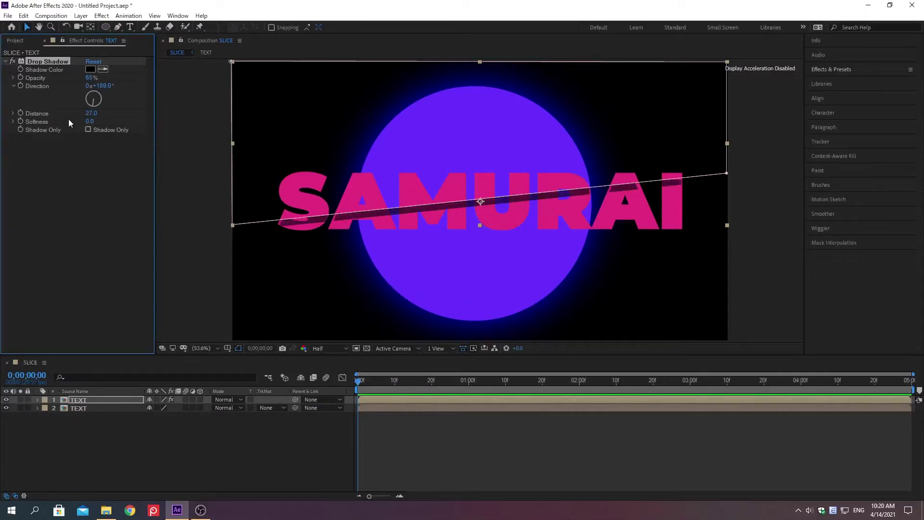
pyautogui.rightClick(38, 123)
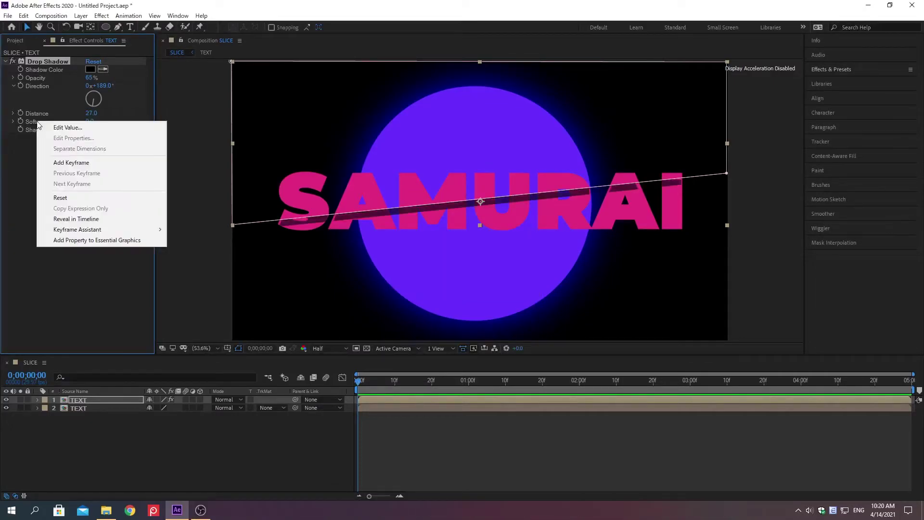
pyautogui.click(68, 127)
pyautogui.write('84')
pyautogui.press('Return')
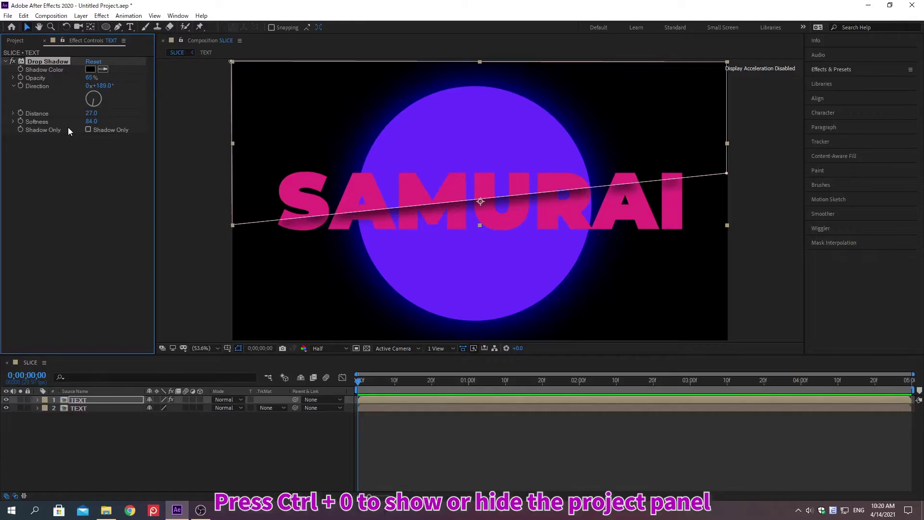
# - Add the TEXT composition again as the topmost layer of SLICE and rename that layer Linear Wipe
pyautogui.hotkey('ctrl', '0')
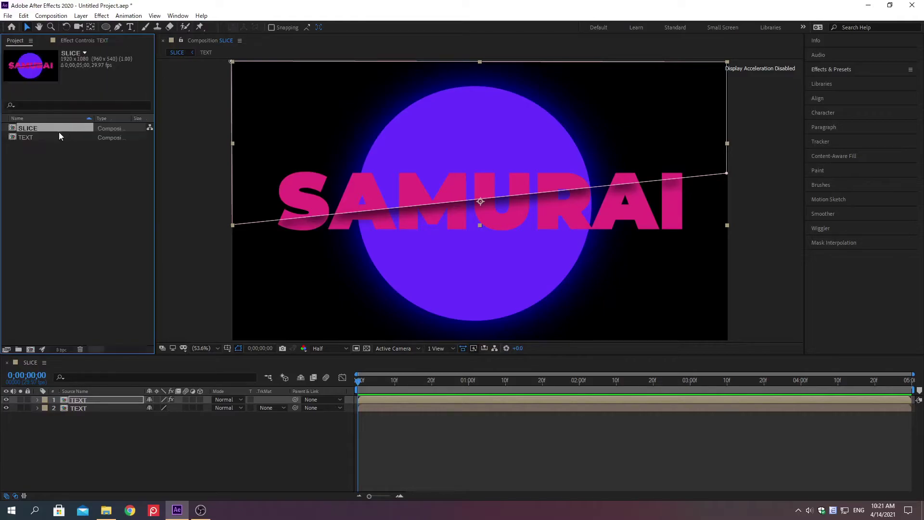
pyautogui.moveTo(46, 139); pyautogui.dragTo(108, 398)
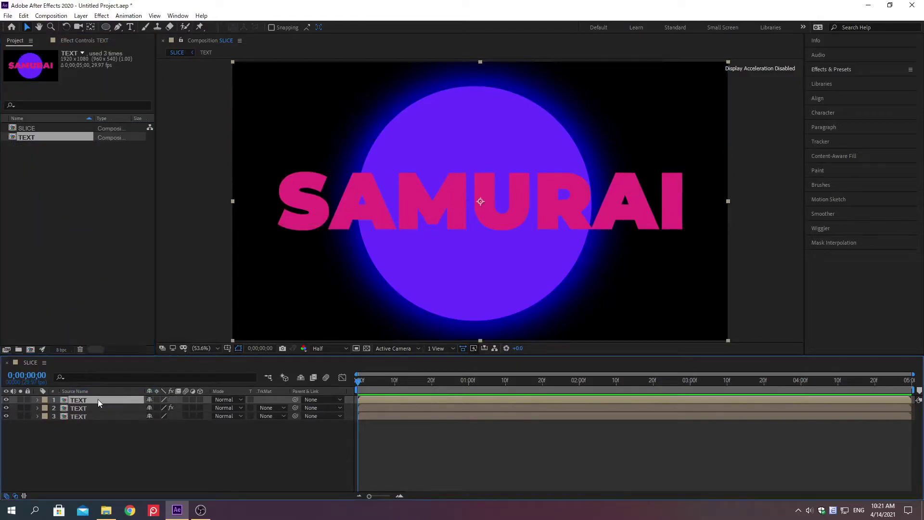
pyautogui.press('Return')
pyautogui.write('Linear Wipe')
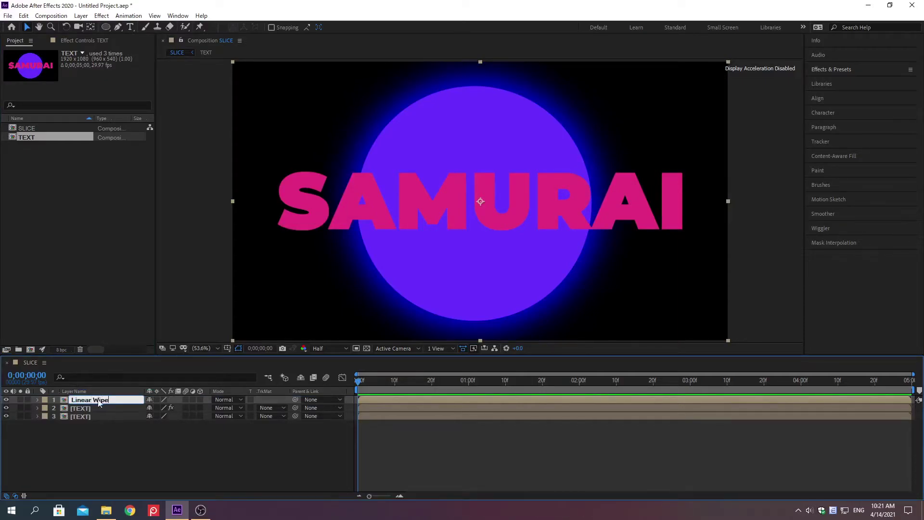
pyautogui.press('Return')
# - Rename the TEXT layer that carries the Drop Shadow effect as Shadow
pyautogui.click(97, 408)
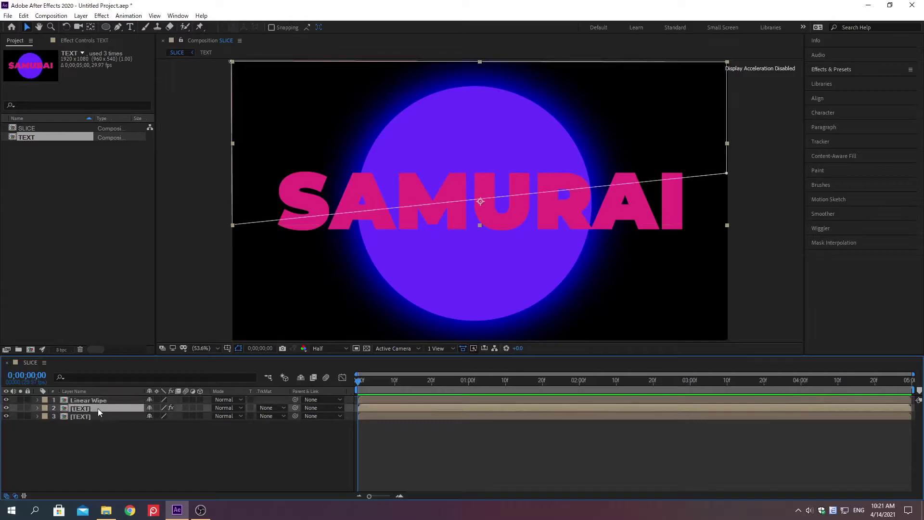
pyautogui.press('Return')
pyautogui.write('Shadow')
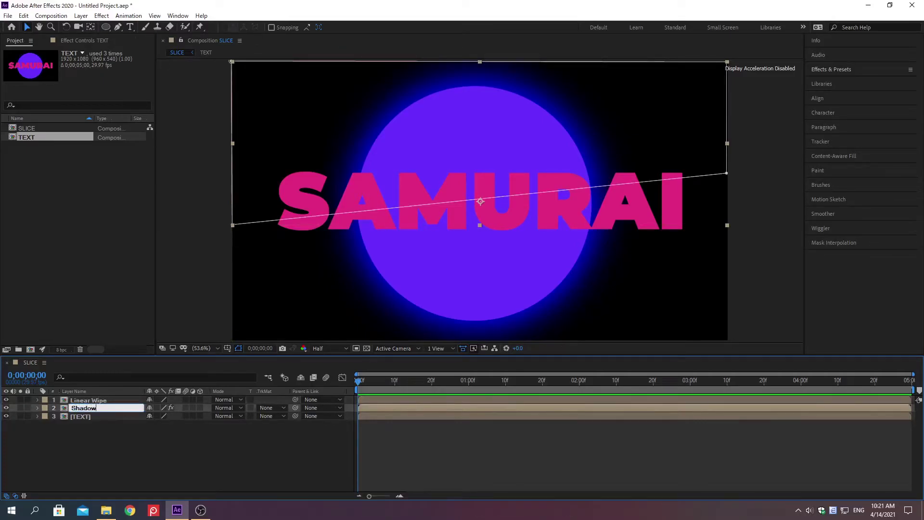
pyautogui.press('Return')
# - Move the SLICE composition's current-time indicator to 0;00;00;30
pyautogui.hotkey('alt', 'shift', 'j')
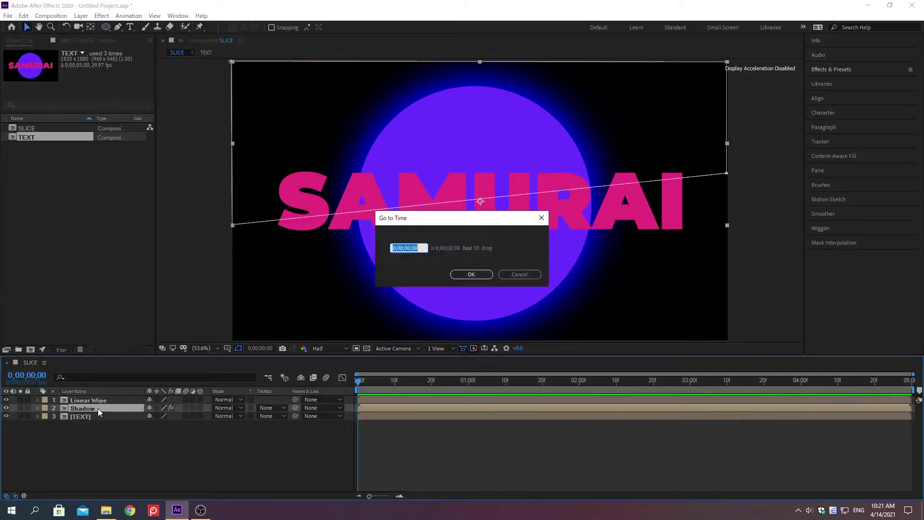
pyautogui.write('0;00')
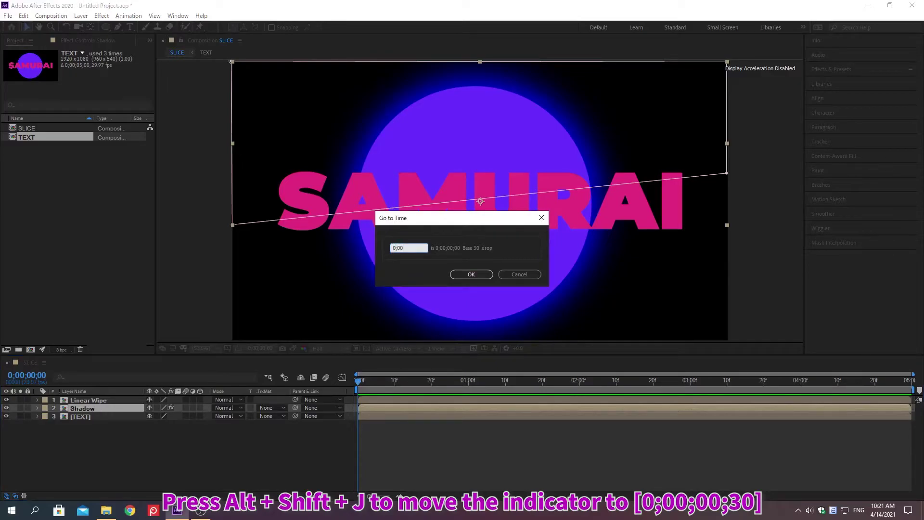
pyautogui.write(';00;30')
pyautogui.press('Return')
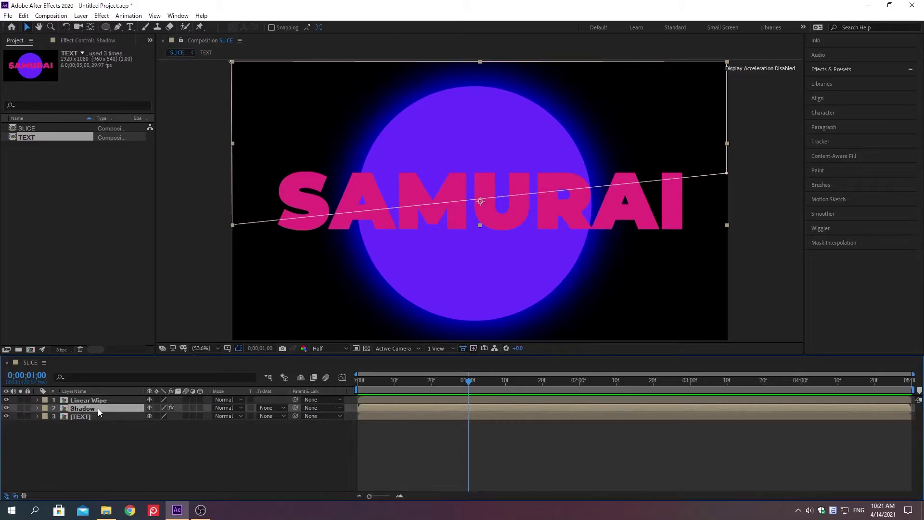
# - Find the Linear Wipe transition effect and apply it to the Linear Wipe layer
pyautogui.press('KP_1')
pyautogui.click(831, 70)
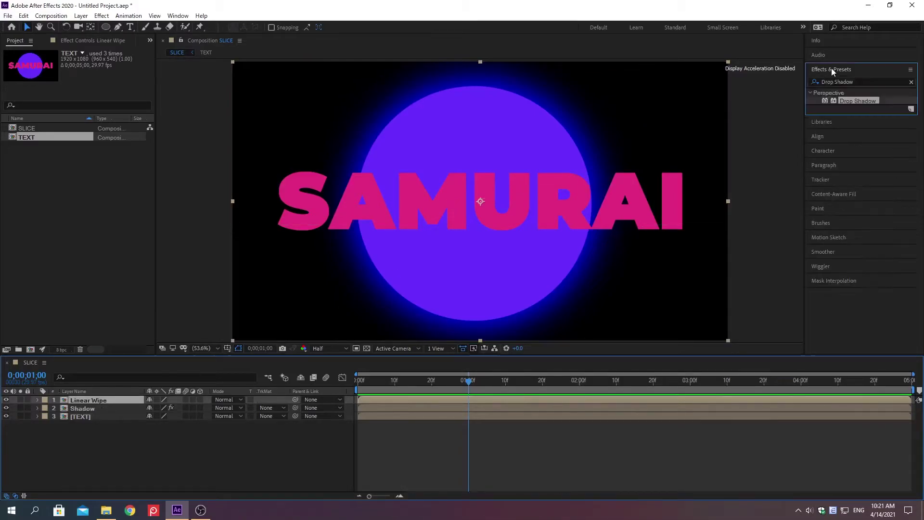
pyautogui.click(912, 82)
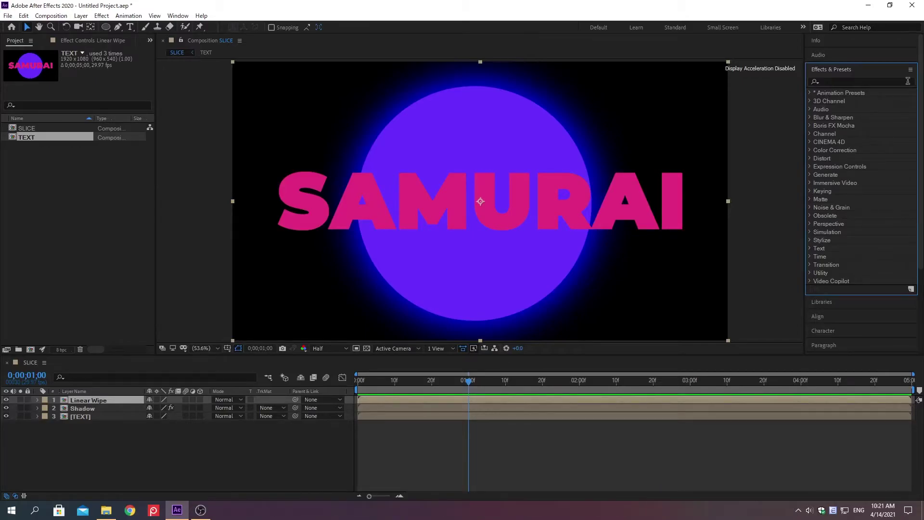
pyautogui.click(831, 82)
pyautogui.write('Linear Wipe')
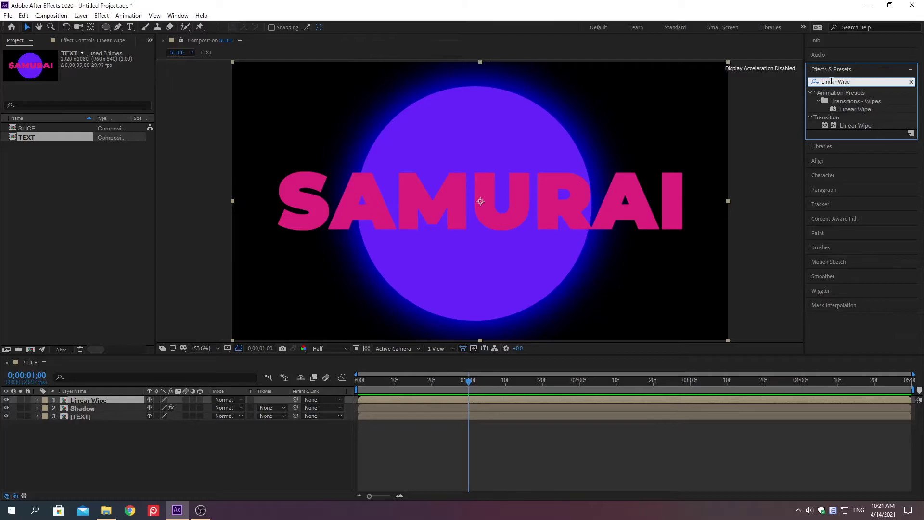
pyautogui.doubleClick(842, 125)
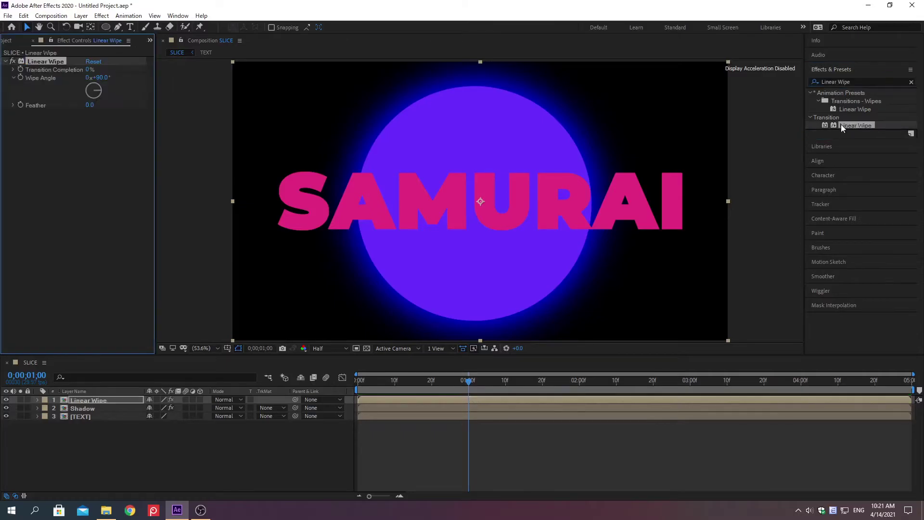
pyautogui.click(831, 69)
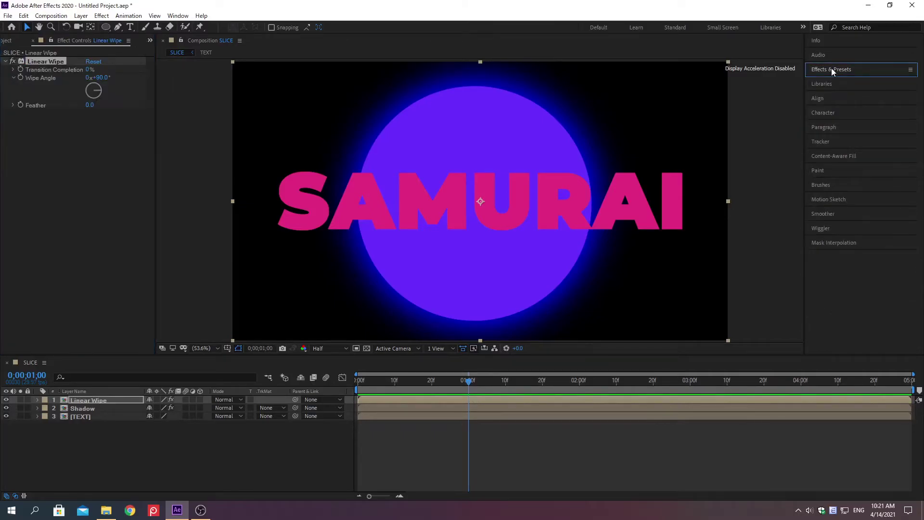
# - Set the Linear Wipe effect's Wipe Angle to 90° and keyframe its Transition Completion at 0%
pyautogui.rightClick(41, 79)
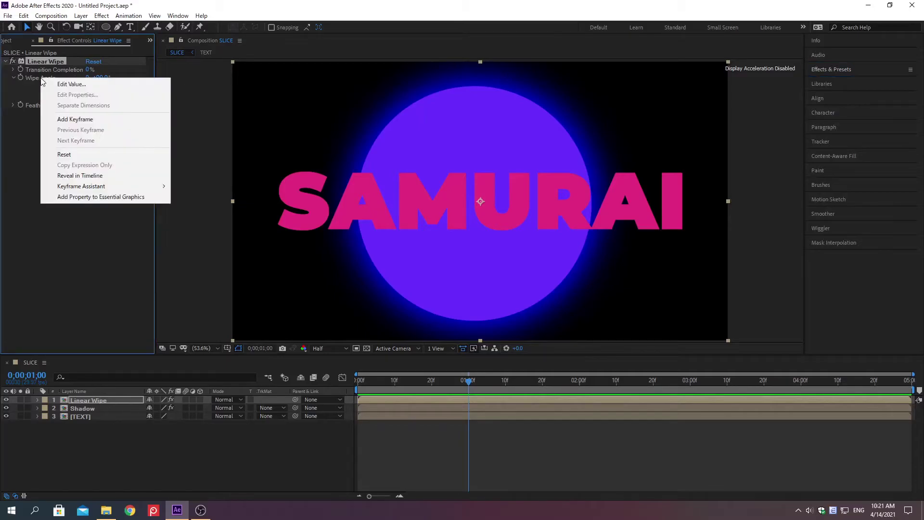
pyautogui.click(72, 84)
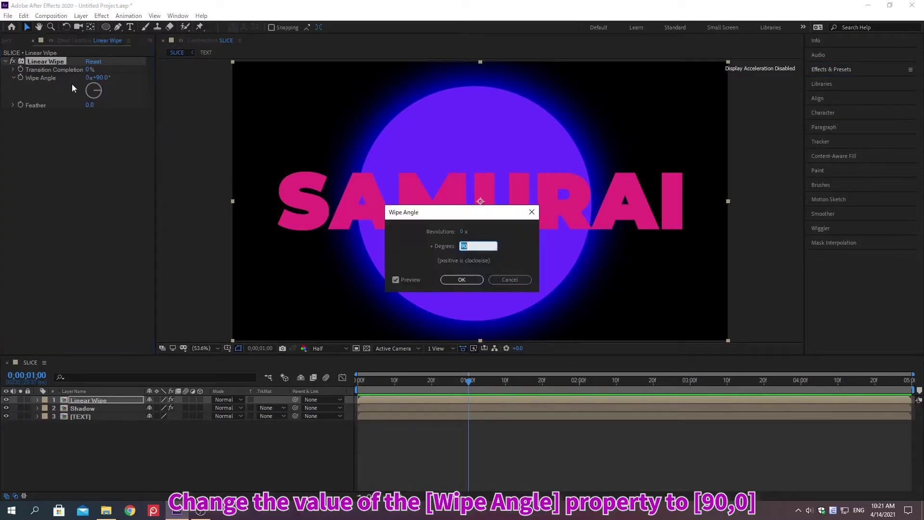
pyautogui.press('Return')
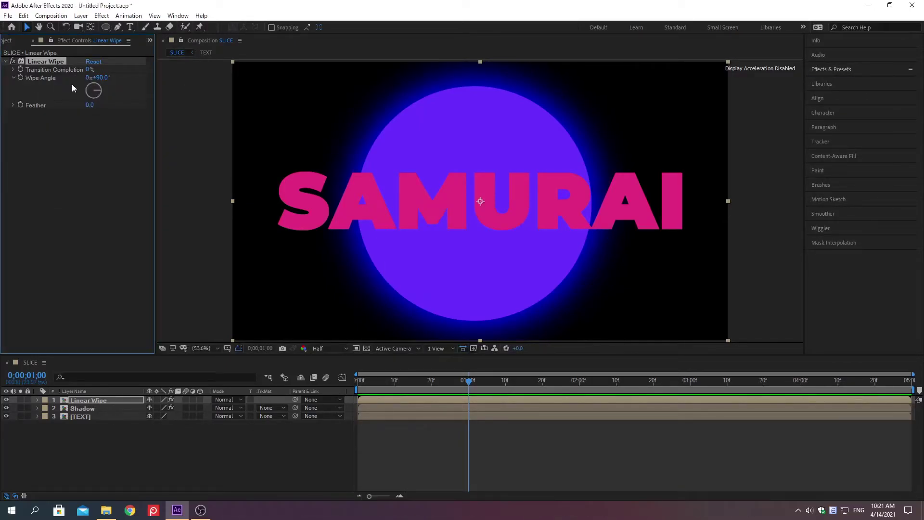
pyautogui.rightClick(55, 70)
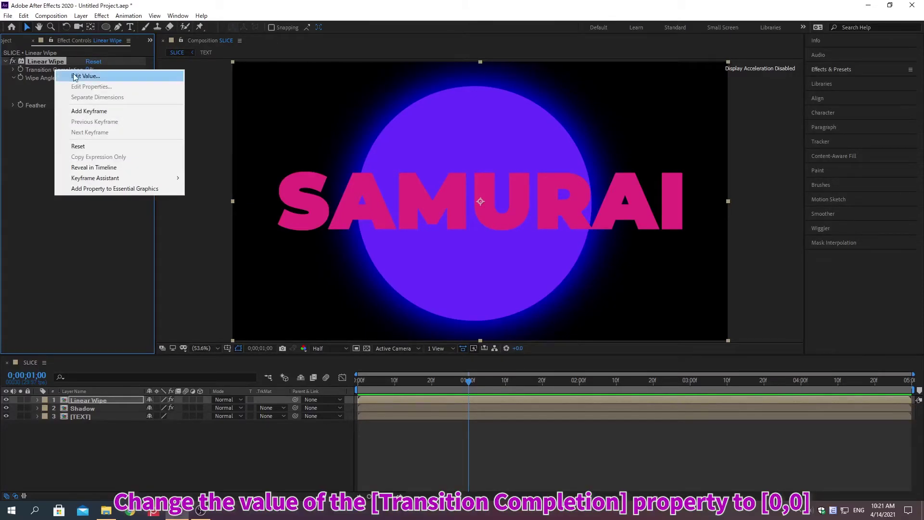
pyautogui.click(85, 75)
pyautogui.press('Return')
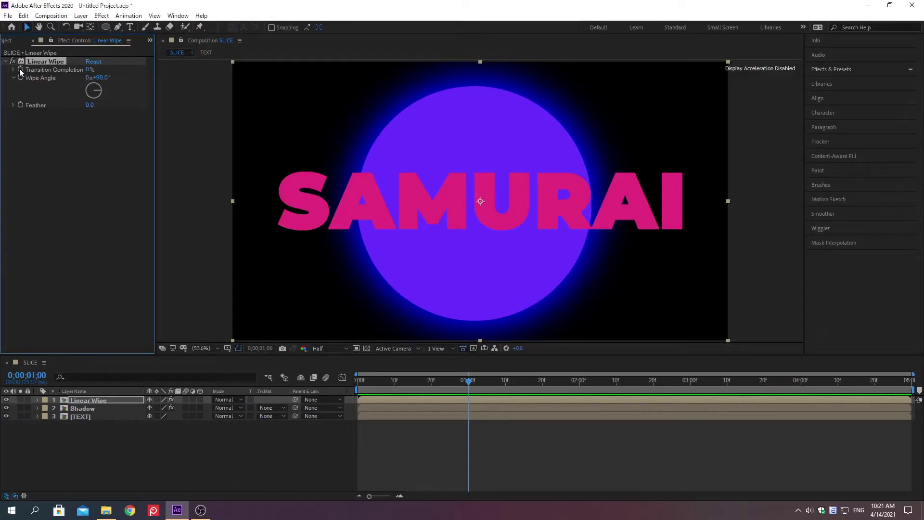
# - Keyframe the Linear Wipe effect's Transition Completion at 100% at time 0;00;01;15
pyautogui.hotkey('alt', 'shift', 'j')
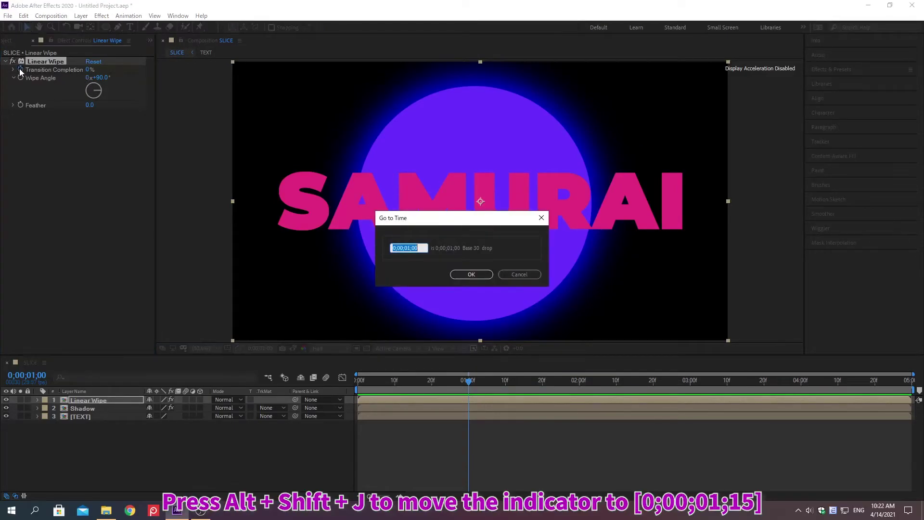
pyautogui.write('0;00;01;15')
pyautogui.press('Return')
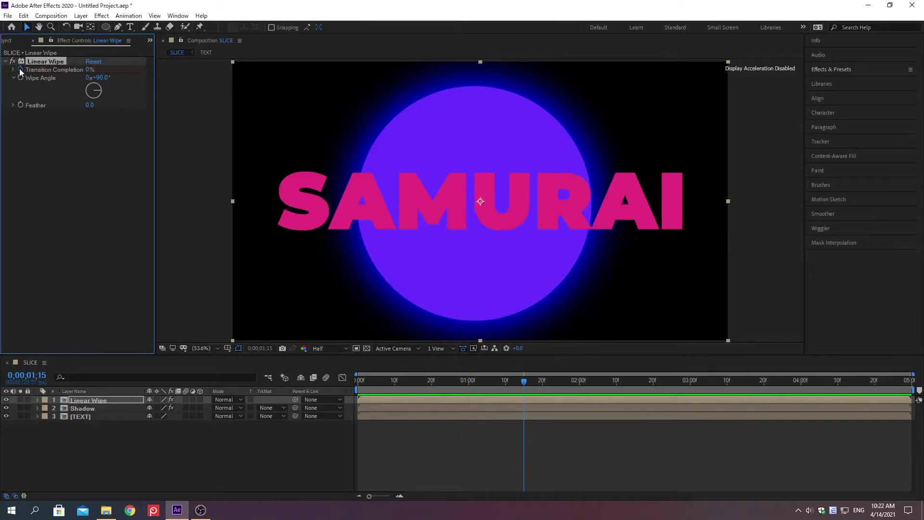
pyautogui.rightClick(53, 71)
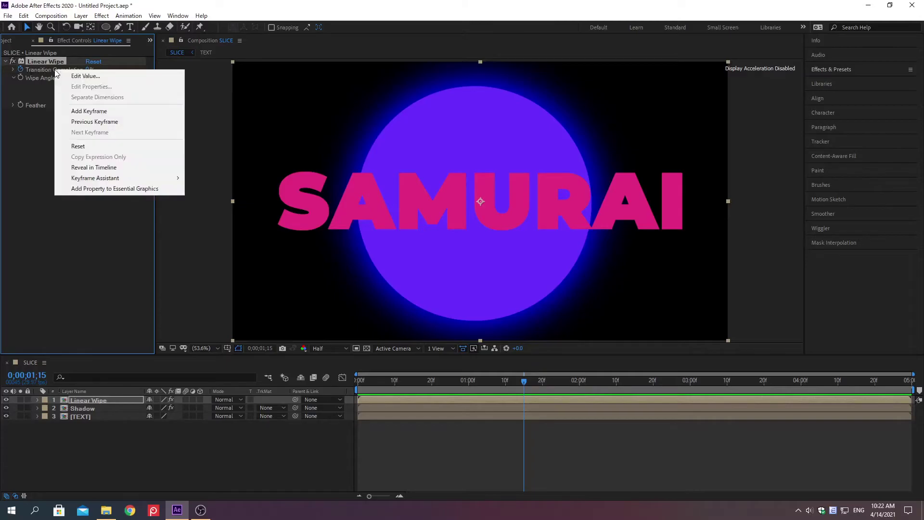
pyautogui.click(85, 76)
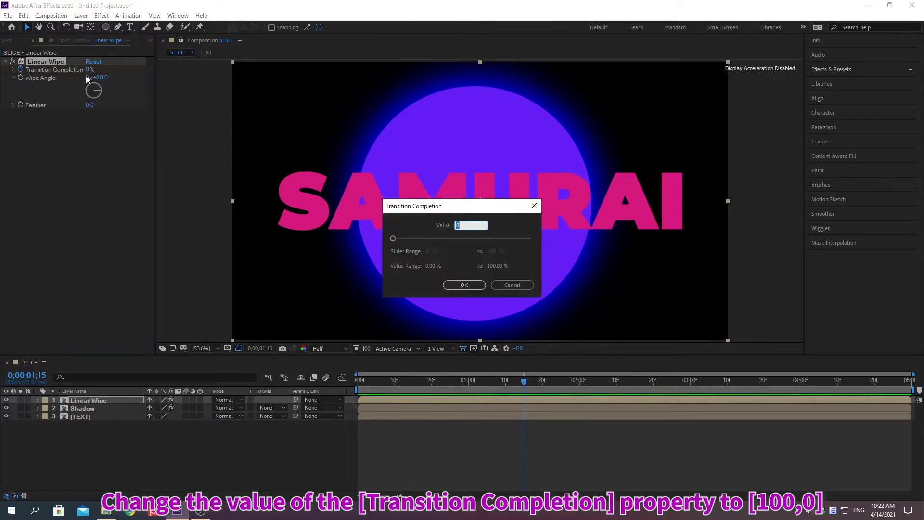
pyautogui.write('100')
pyautogui.press('Return')
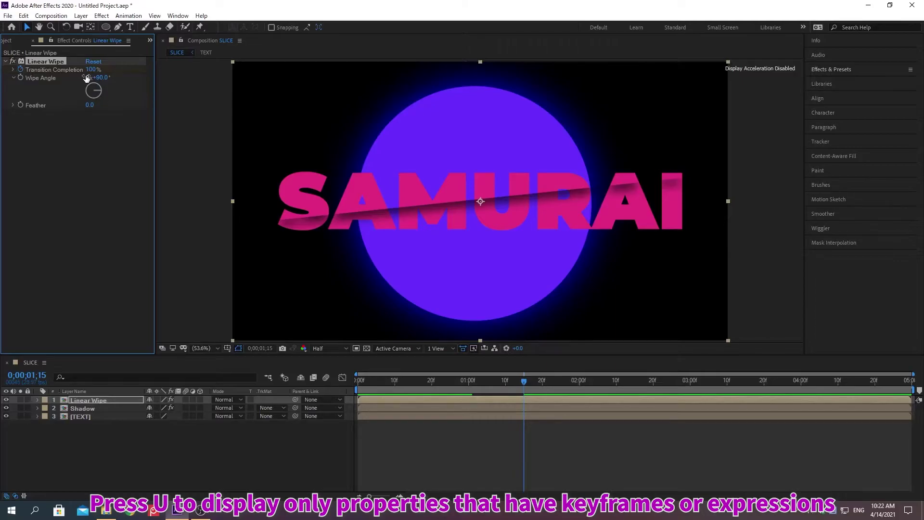
# - Reveal the Linear Wipe layer's keyframed Transition Completion and show its speed graph fitted in the Graph Editor
pyautogui.press('u')
pyautogui.click(98, 418)
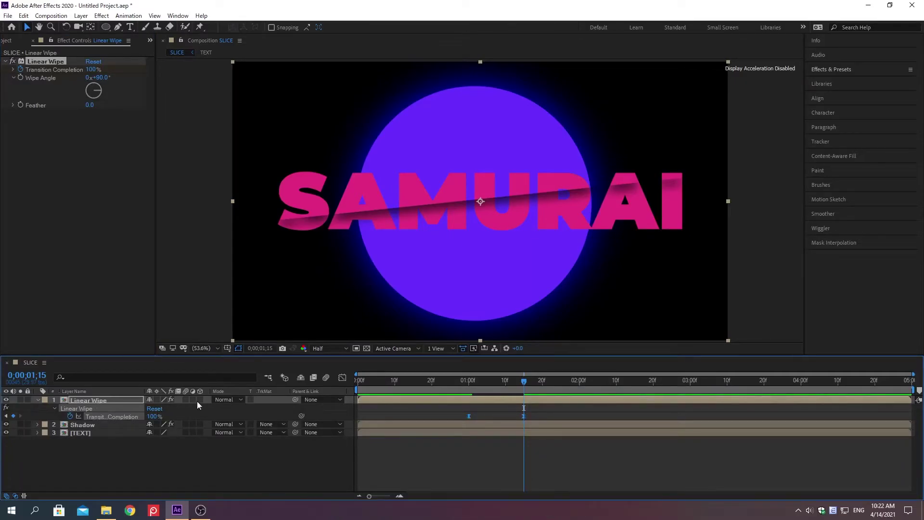
pyautogui.click(342, 378)
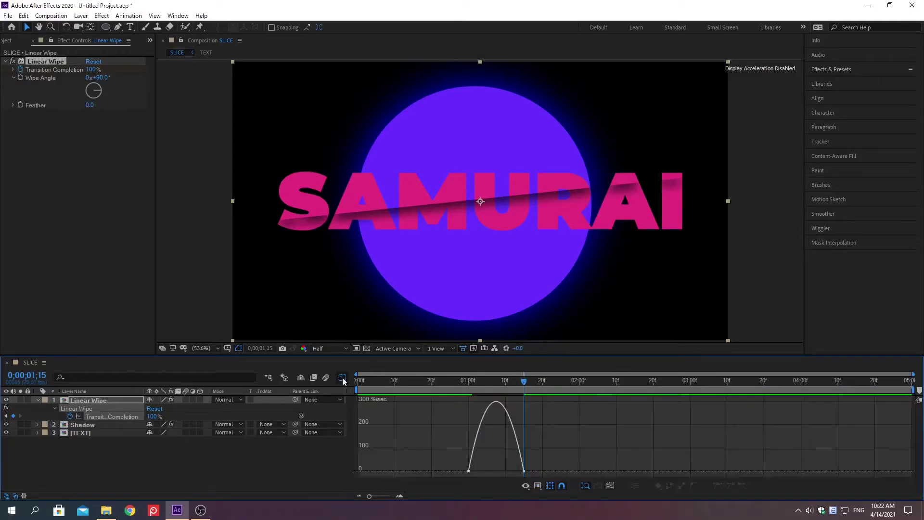
pyautogui.click(42, 54)
pyautogui.click(610, 486)
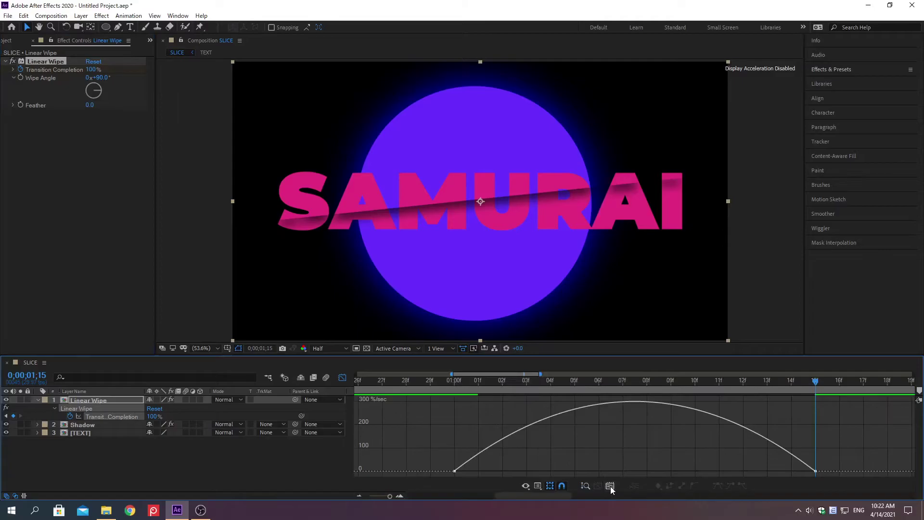
pyautogui.click(538, 486)
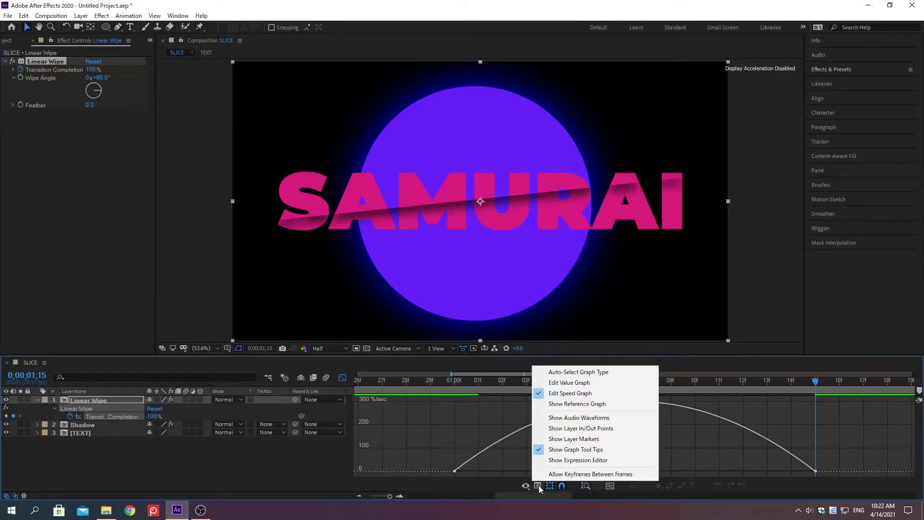
pyautogui.click(572, 396)
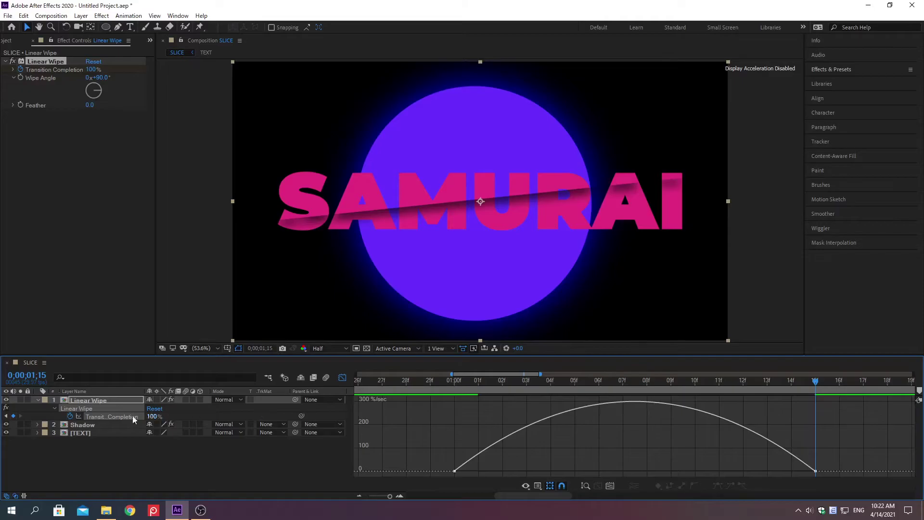
# - Lengthen both easing handles of the Transition Completion speed curve, then return to the full layer timeline with the Linear Wipe layer collapsed
pyautogui.click(112, 417)
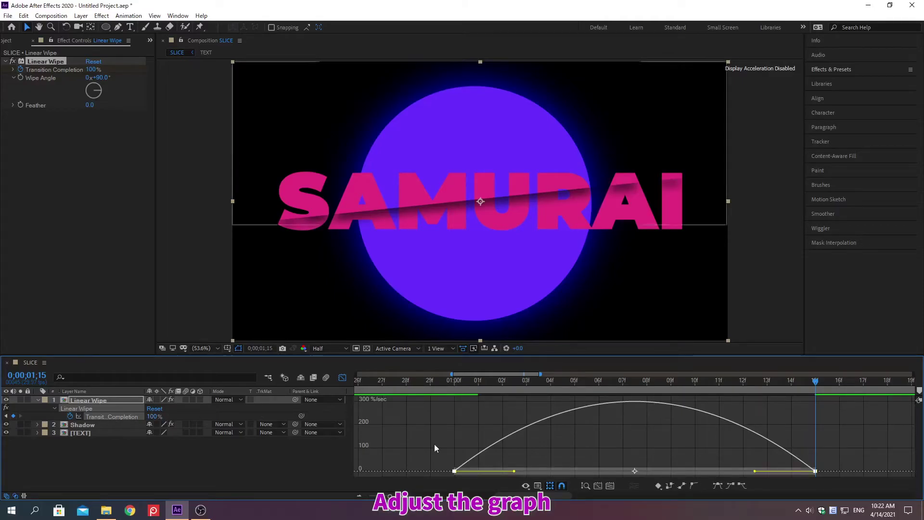
pyautogui.moveTo(755, 471); pyautogui.dragTo(743, 471)
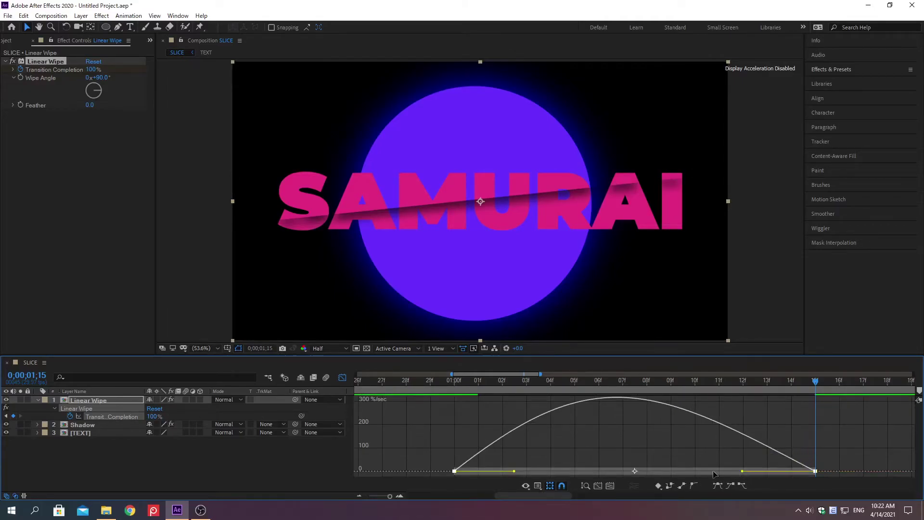
pyautogui.moveTo(514, 471); pyautogui.dragTo(532, 472)
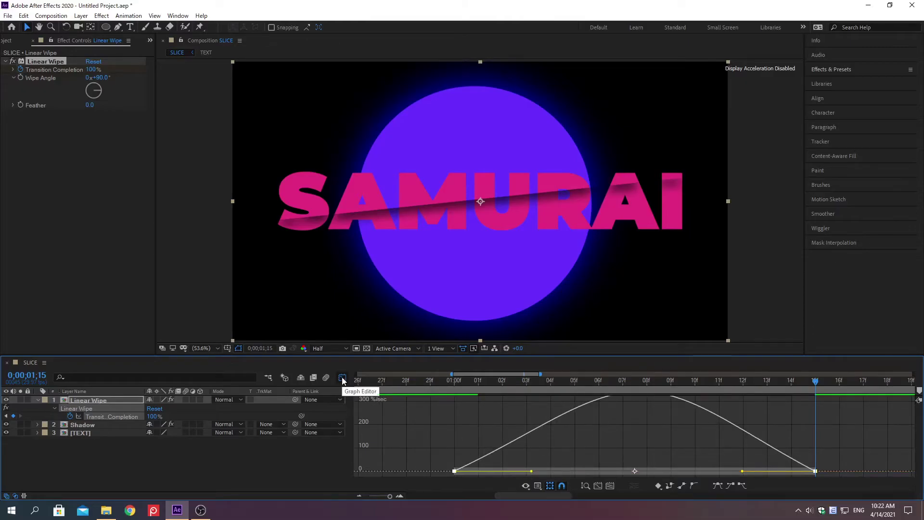
pyautogui.click(342, 379)
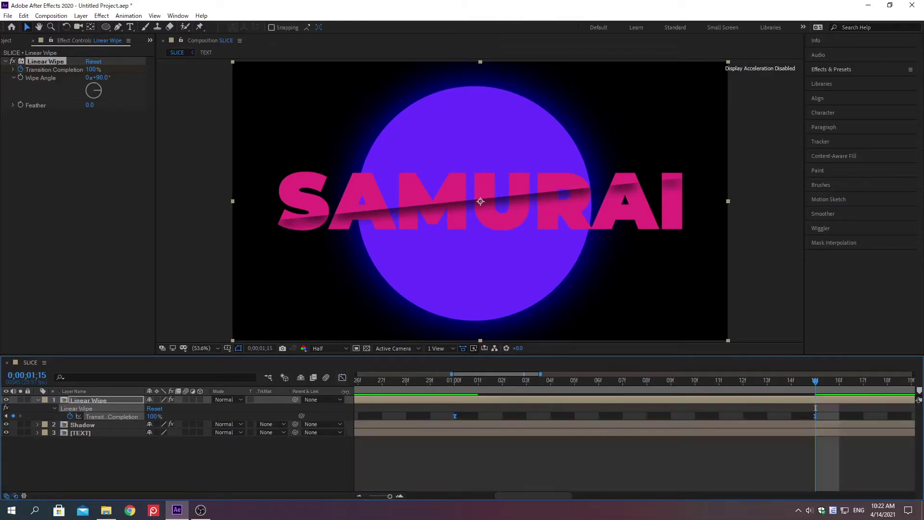
pyautogui.click(369, 496)
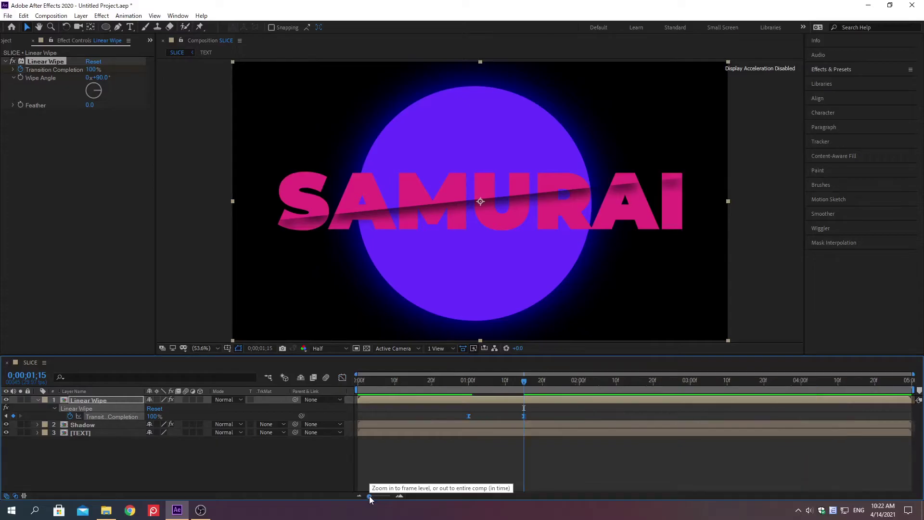
pyautogui.click(39, 399)
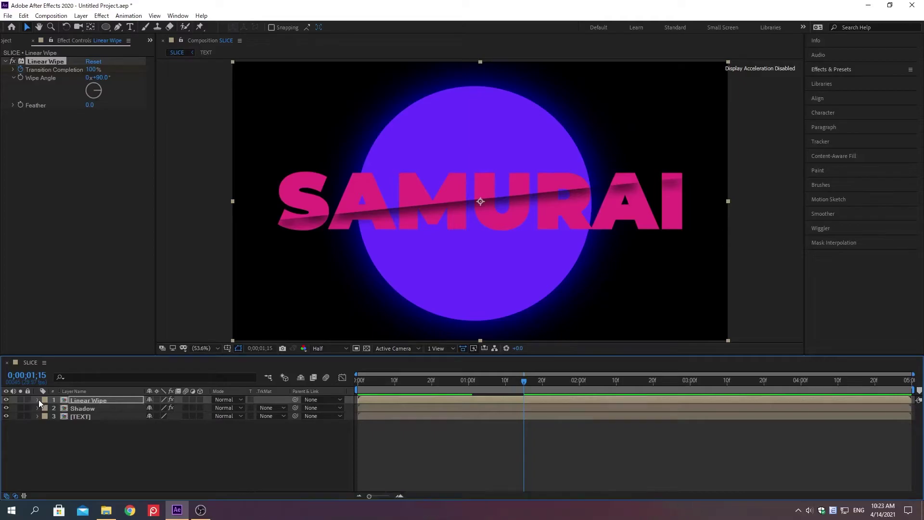
# - Reshape the Shadow layer's mask by raising its lower-right corner slightly and lowering its lower-left corner a little
pyautogui.press('KP_2')
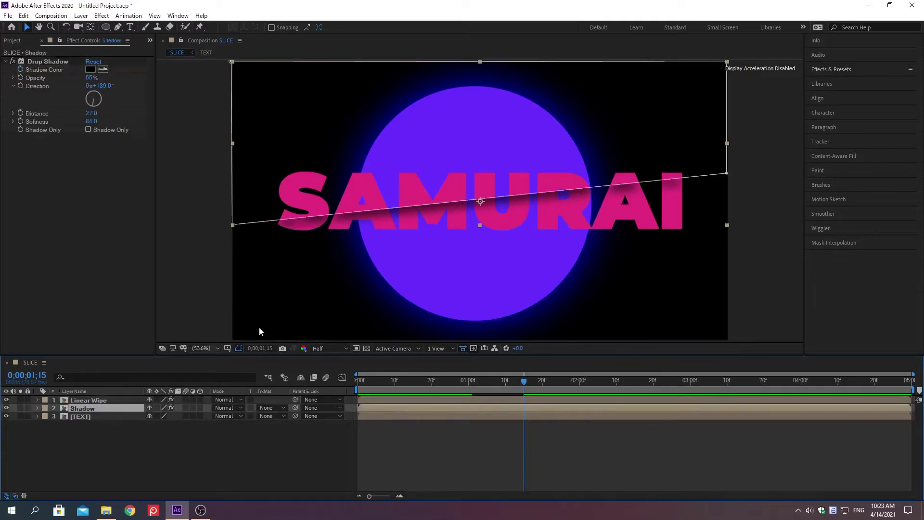
pyautogui.moveTo(728, 176); pyautogui.dragTo(727, 167)
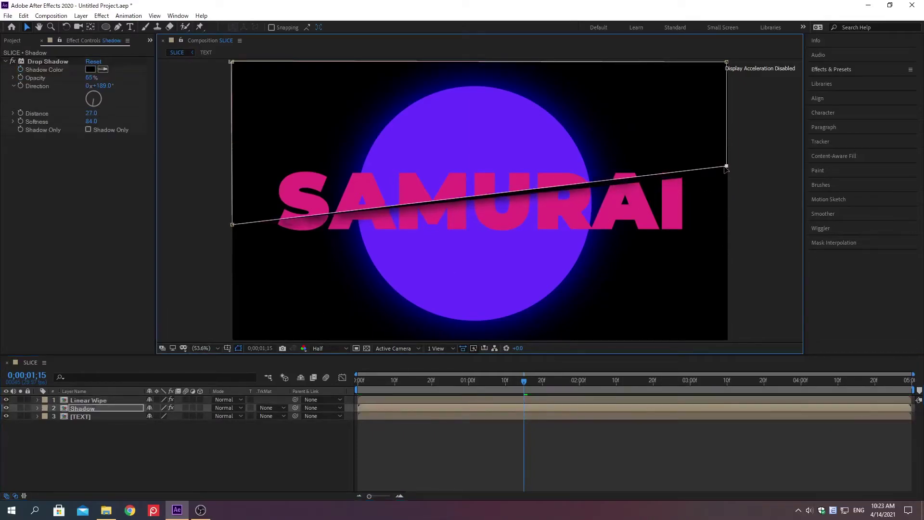
pyautogui.moveTo(233, 225); pyautogui.dragTo(232, 228)
pyautogui.click(145, 434)
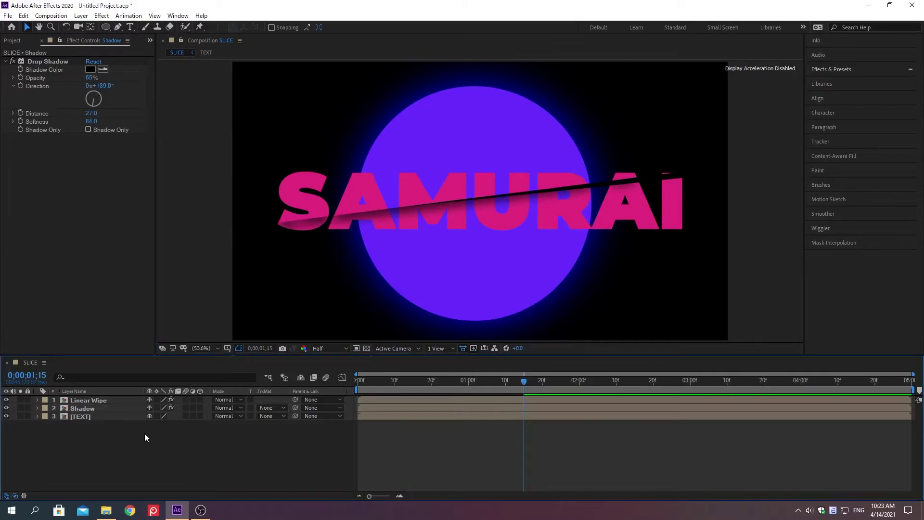
# - Show the Position property of the bottom TEXT layer and move the current time to 0;00;01;05
pyautogui.press('3')
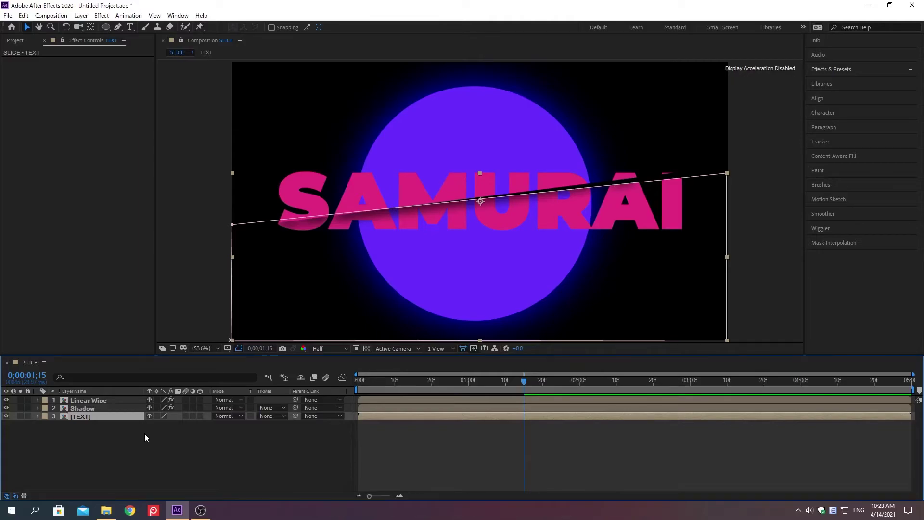
pyautogui.press('p')
pyautogui.hotkey('alt', 'shift', 'j')
pyautogui.write('0;')
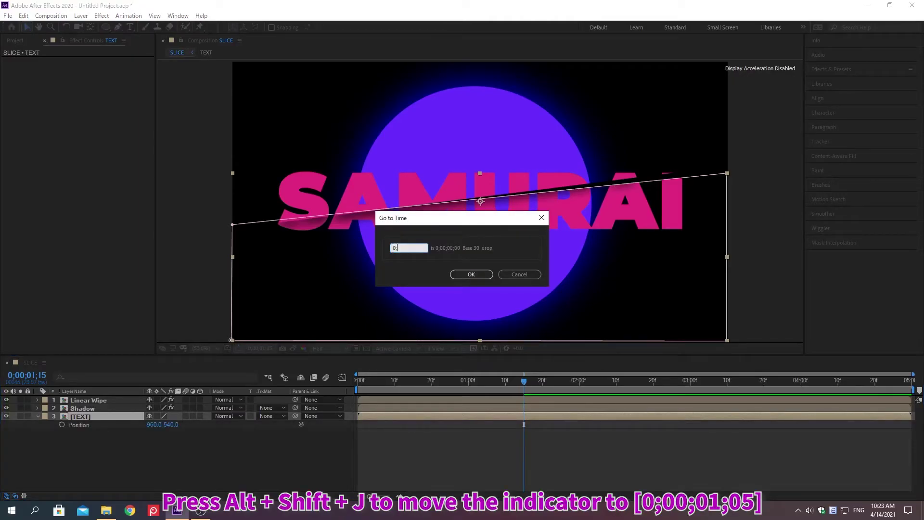
pyautogui.write('00;01;05')
pyautogui.press('Return')
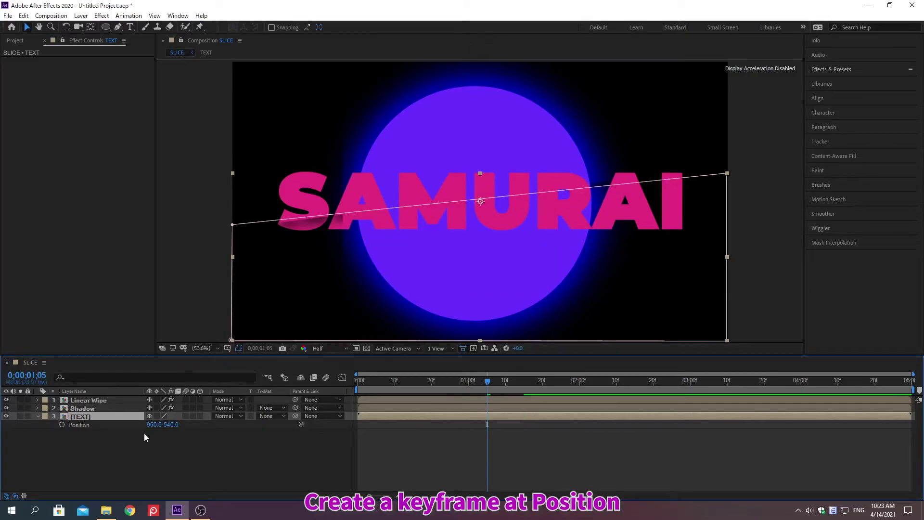
# - Keyframe the TEXT layer's Position at 0;00;01;05, and at 0;00;01;10 set its X position to 968 px
pyautogui.click(63, 424)
pyautogui.hotkey('alt', 'shift', 'j')
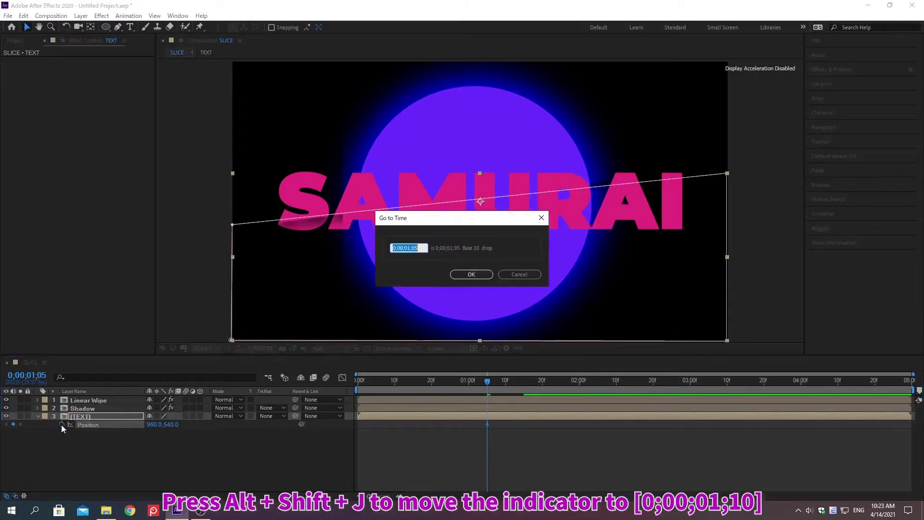
pyautogui.write('0;00')
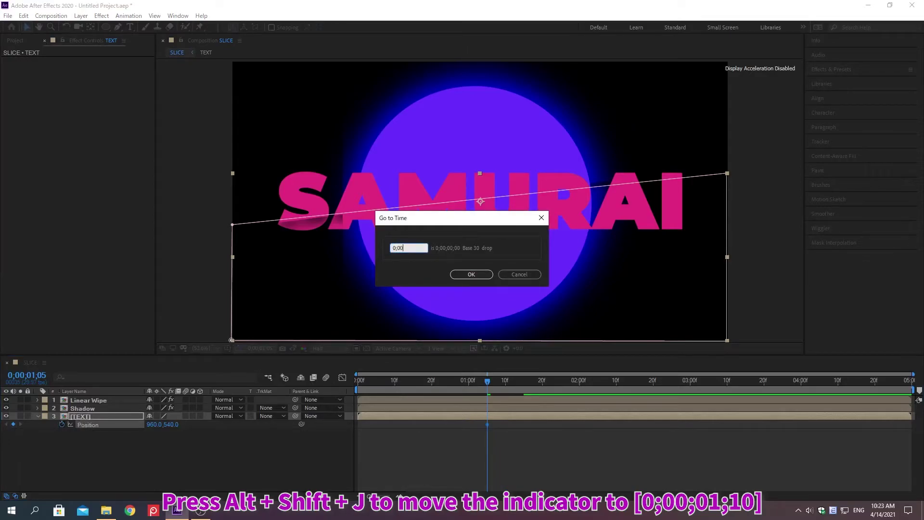
pyautogui.write(';01;10')
pyautogui.press('Return')
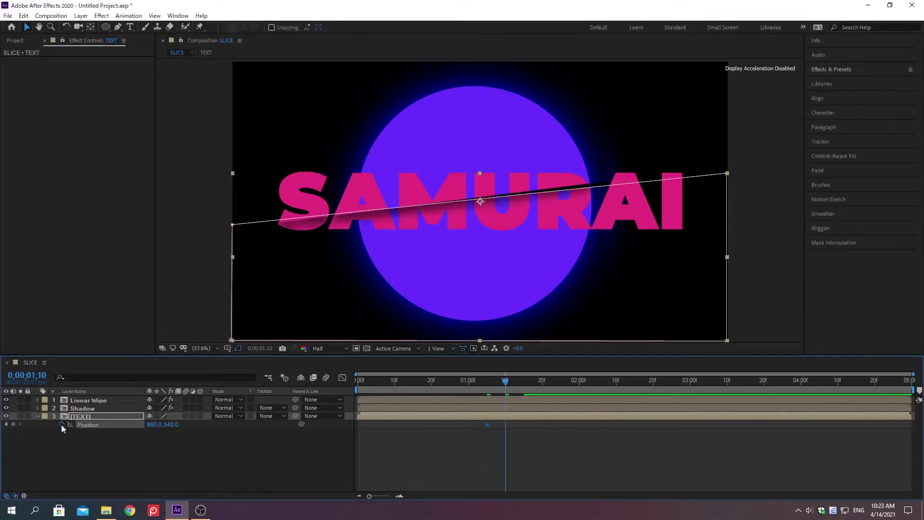
pyautogui.rightClick(88, 424)
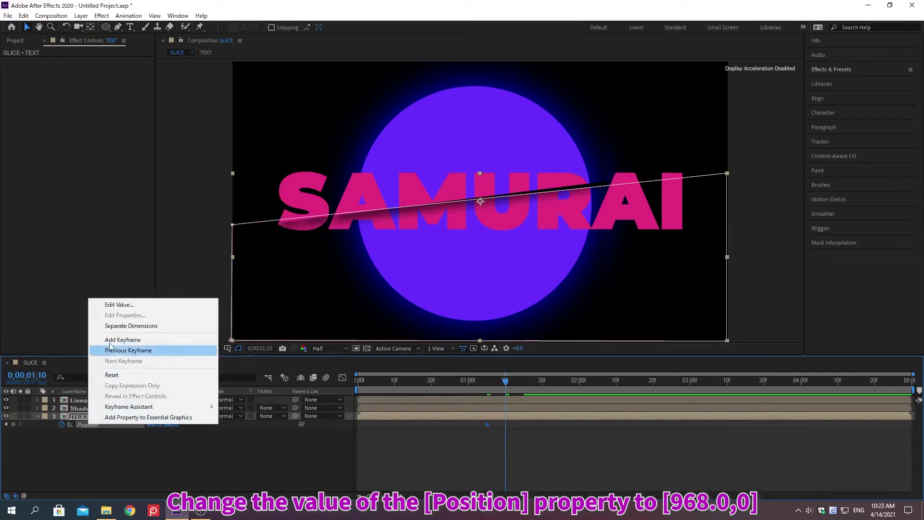
pyautogui.click(120, 304)
pyautogui.write('968')
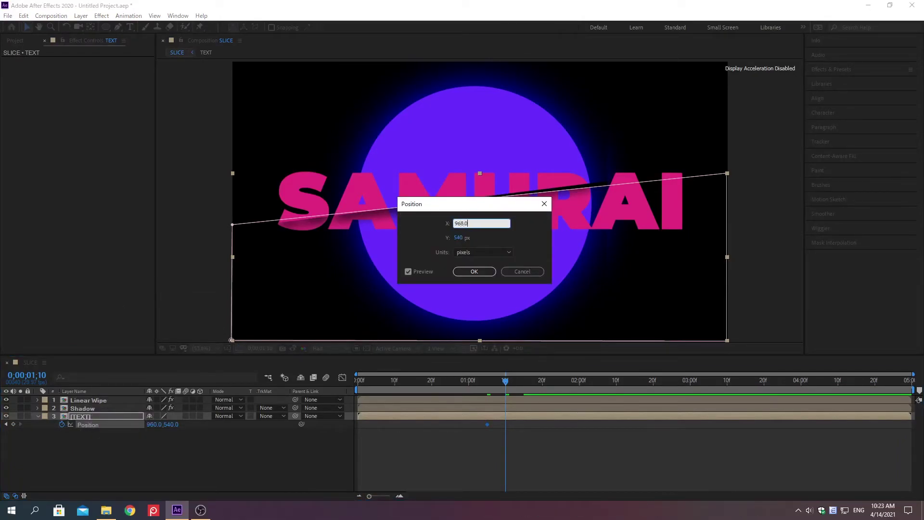
pyautogui.press('Return')
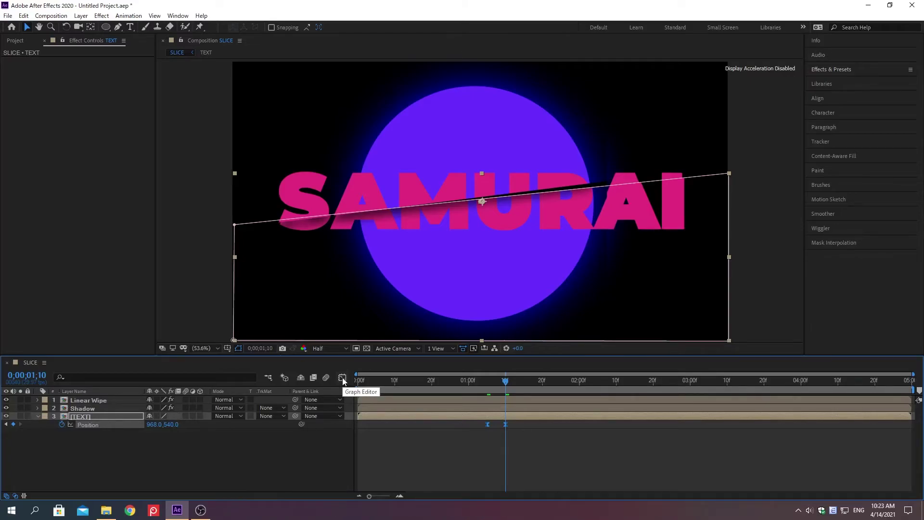
# - Show the speed graph of the TEXT layer's Position keyframes, fitted in the Graph Editor
pyautogui.click(343, 378)
pyautogui.click(89, 426)
pyautogui.click(585, 487)
pyautogui.click(598, 486)
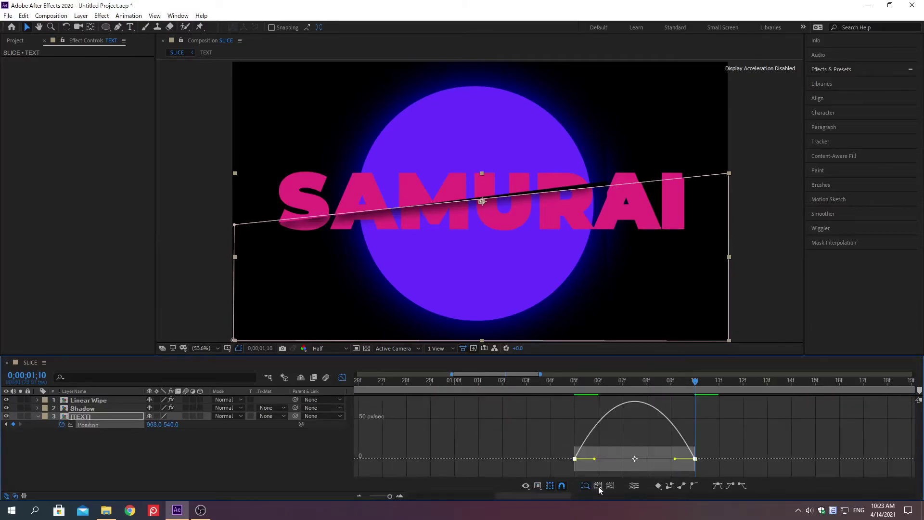
pyautogui.click(537, 486)
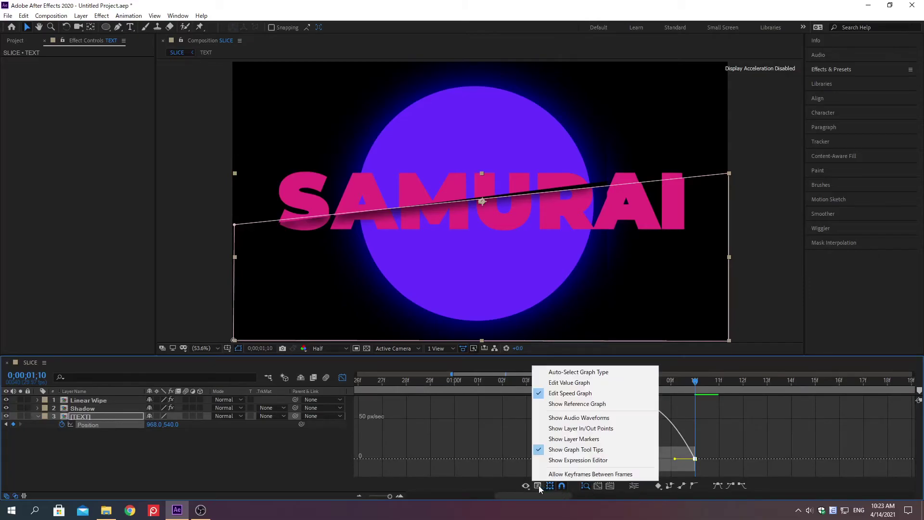
pyautogui.click(571, 394)
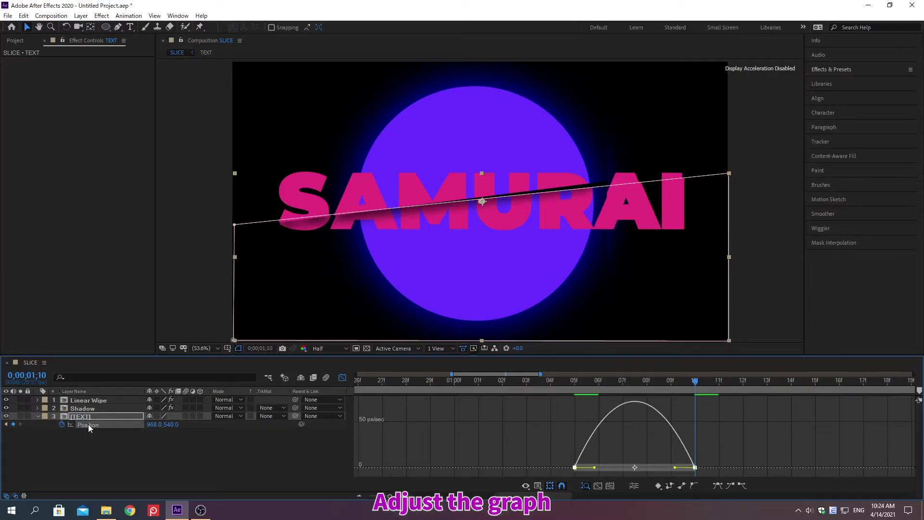
# - Lengthen both easing handles of the Position speed curve, then return to the full layer timeline with the TEXT layer collapsed
pyautogui.moveTo(675, 468); pyautogui.dragTo(651, 469)
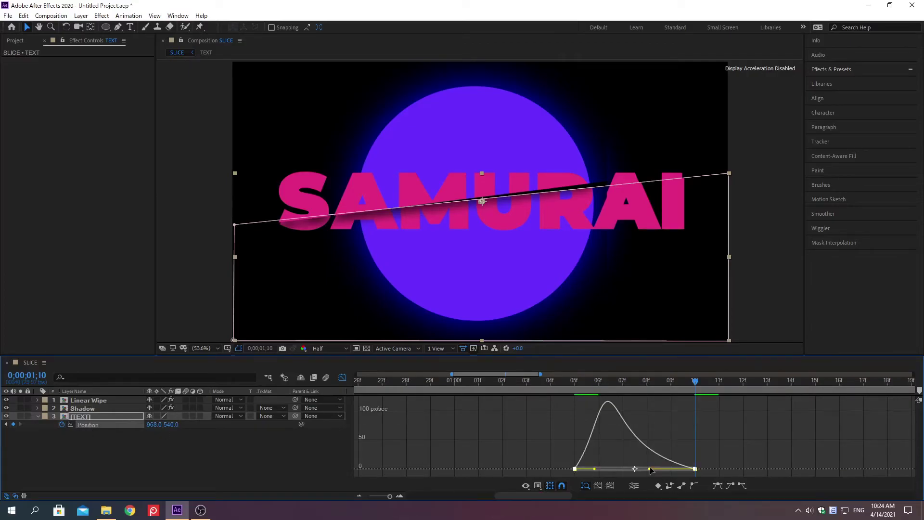
pyautogui.moveTo(595, 469); pyautogui.dragTo(624, 470)
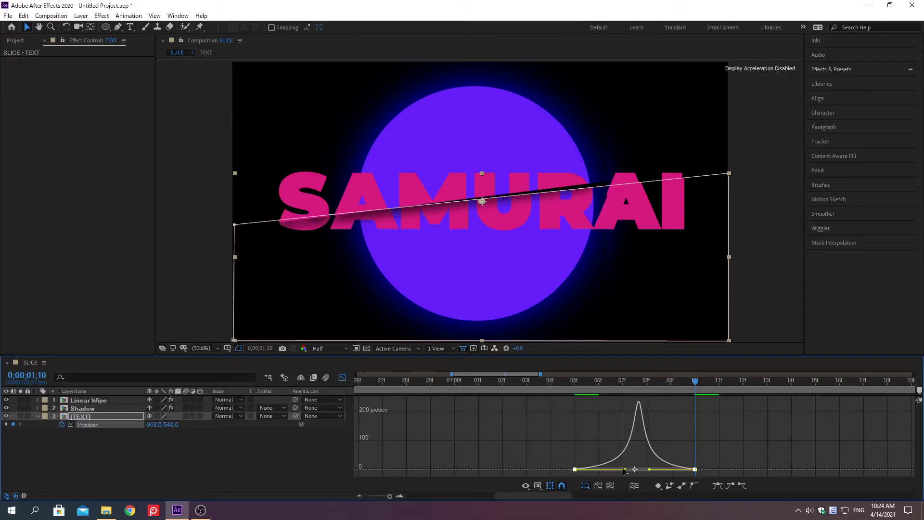
pyautogui.click(342, 378)
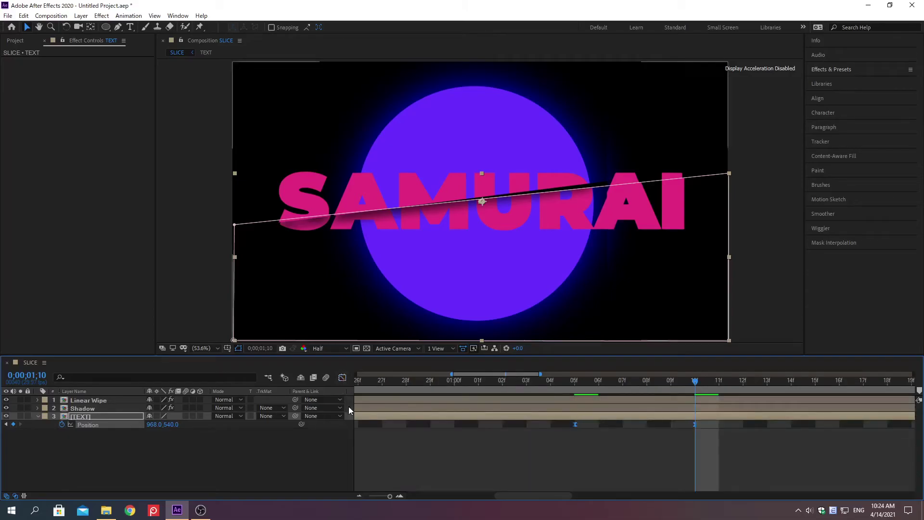
pyautogui.click(369, 496)
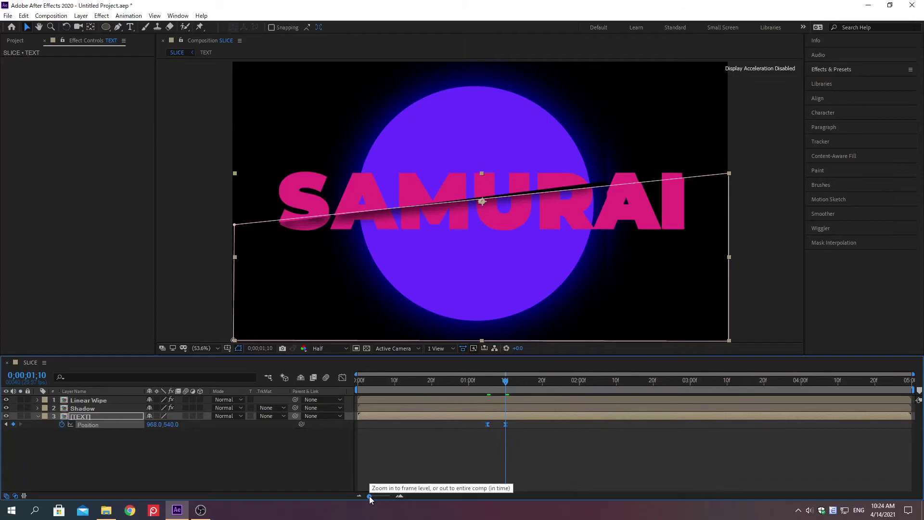
pyautogui.click(38, 417)
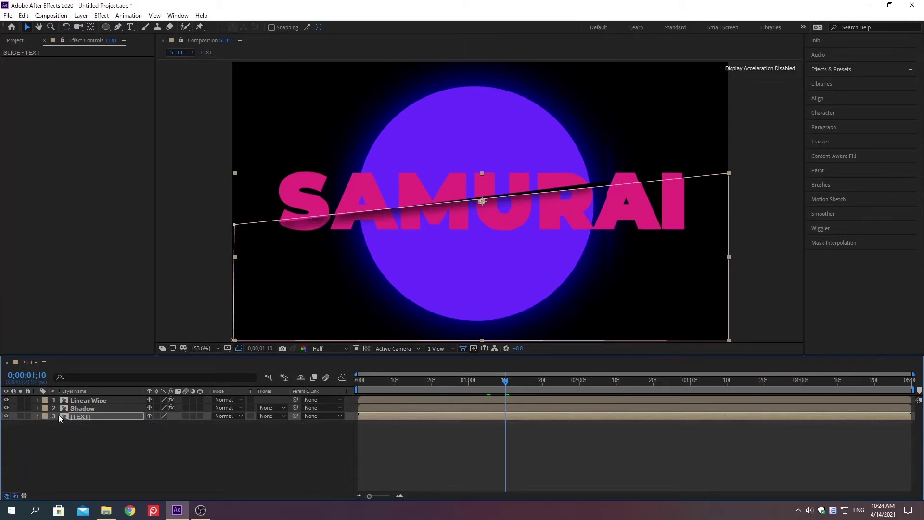
# - Make the Linear Wipe, Shadow and TEXT layers 3D layers, then deselect everything
pyautogui.click(201, 400)
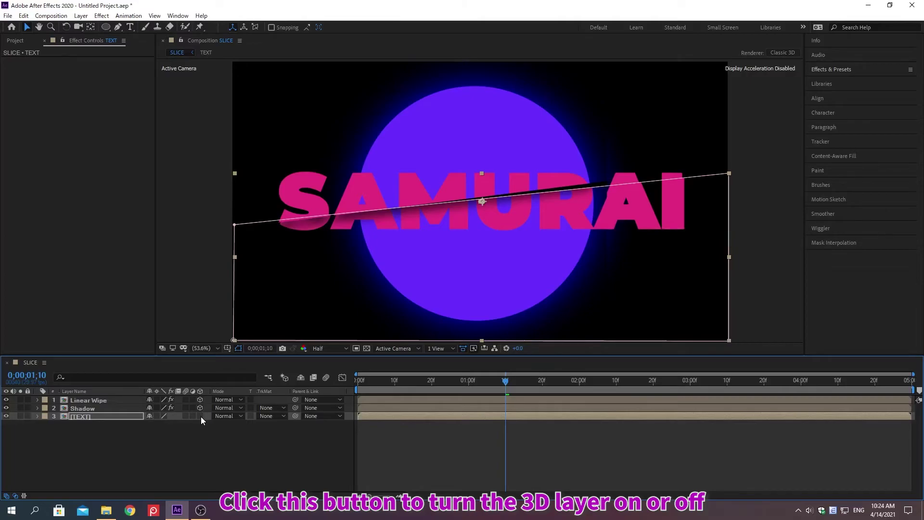
pyautogui.click(200, 416)
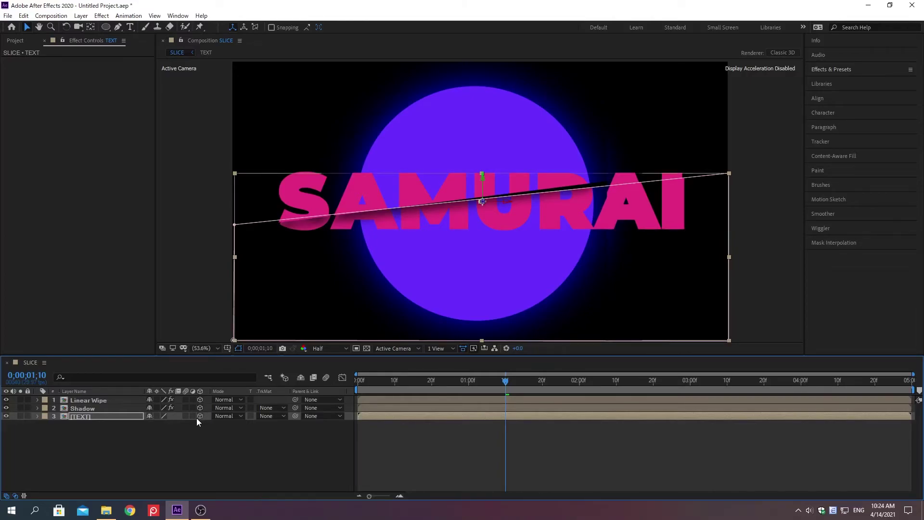
pyautogui.click(145, 433)
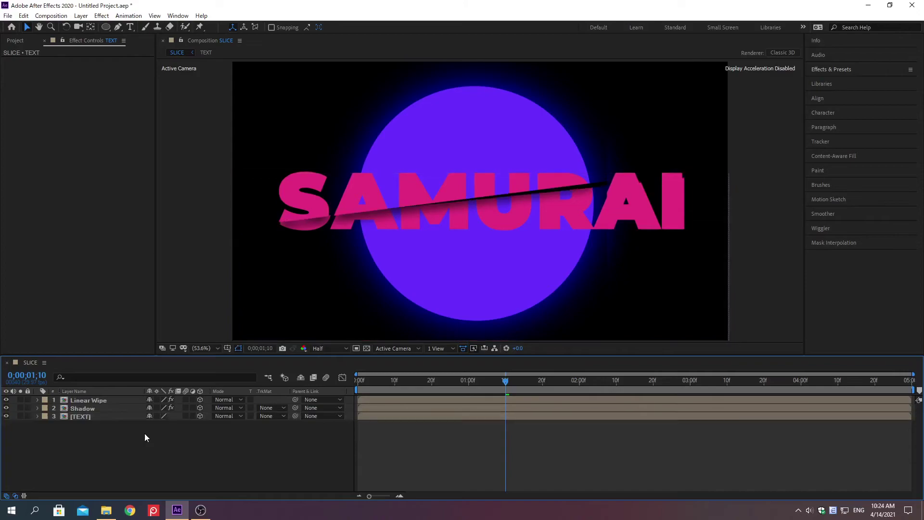
# - Add a two-node camera layer named Camera 1 with the 50mm preset
pyautogui.click(81, 17)
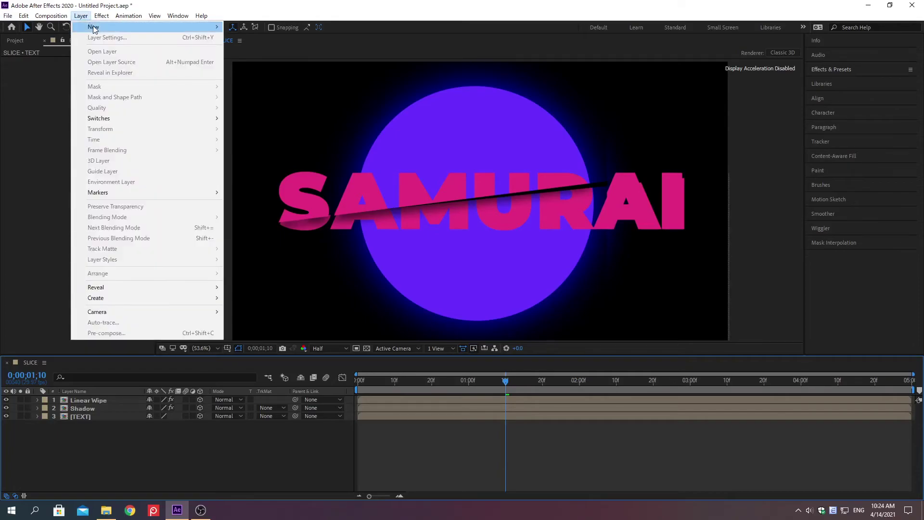
pyautogui.moveTo(93, 29)
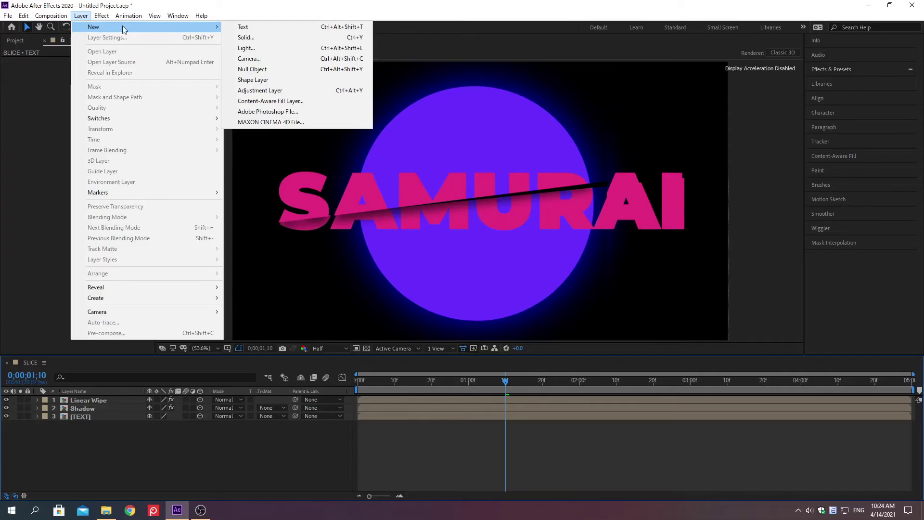
pyautogui.click(249, 60)
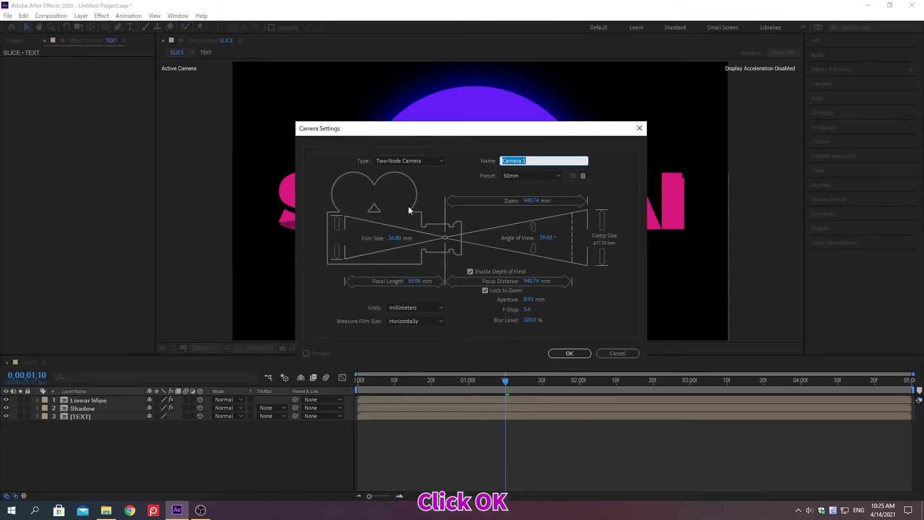
pyautogui.click(570, 353)
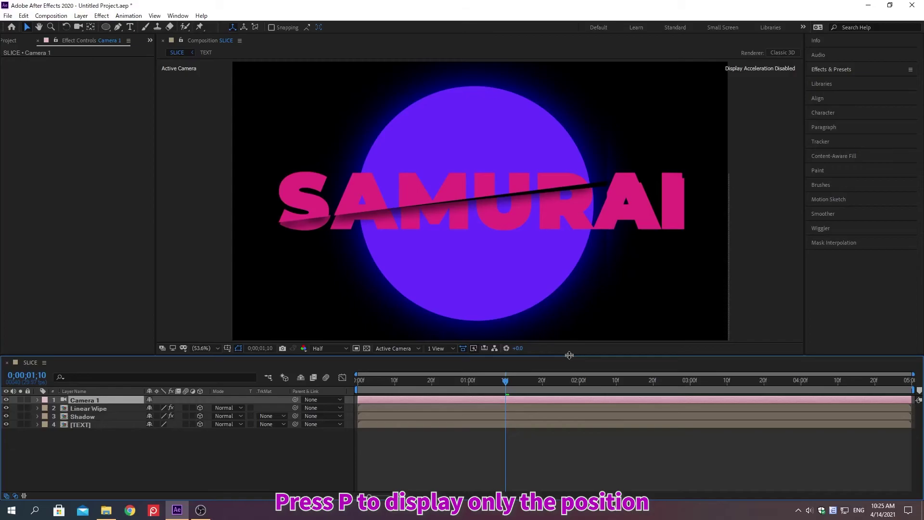
# - Show the Camera 1 layer's Position property and create a keyframe for it at 0;00;00;29
pyautogui.press('p')
pyautogui.hotkey('alt', 'shift', 'j')
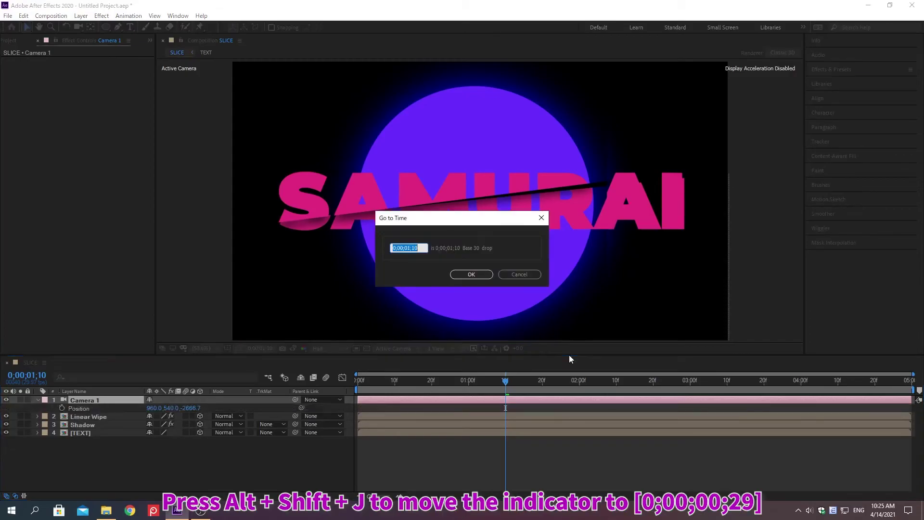
pyautogui.write('0;00;00;29')
pyautogui.press('Return')
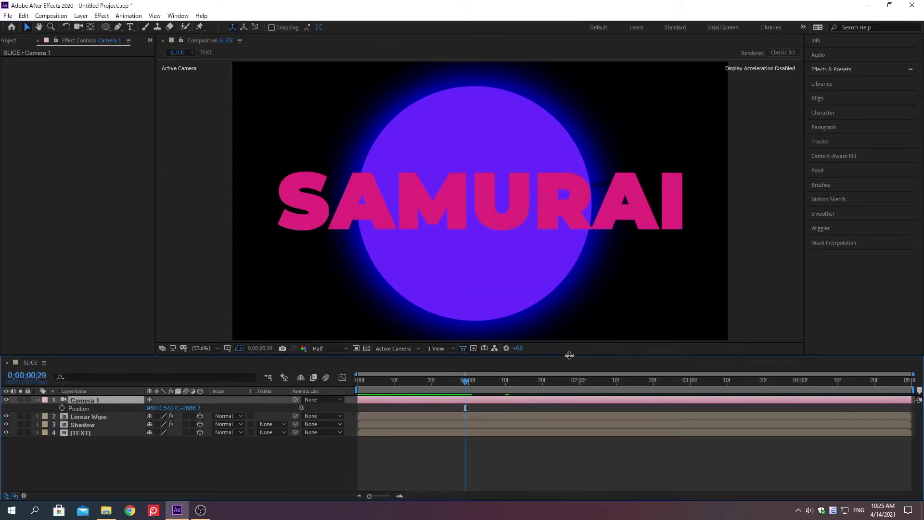
pyautogui.click(62, 408)
# - At 0;00;00;20 set Camera 1's Position to X 1700, Y 2500, Z -2100 px, then collapse the layer
pyautogui.hotkey('alt', 'shift', 'j')
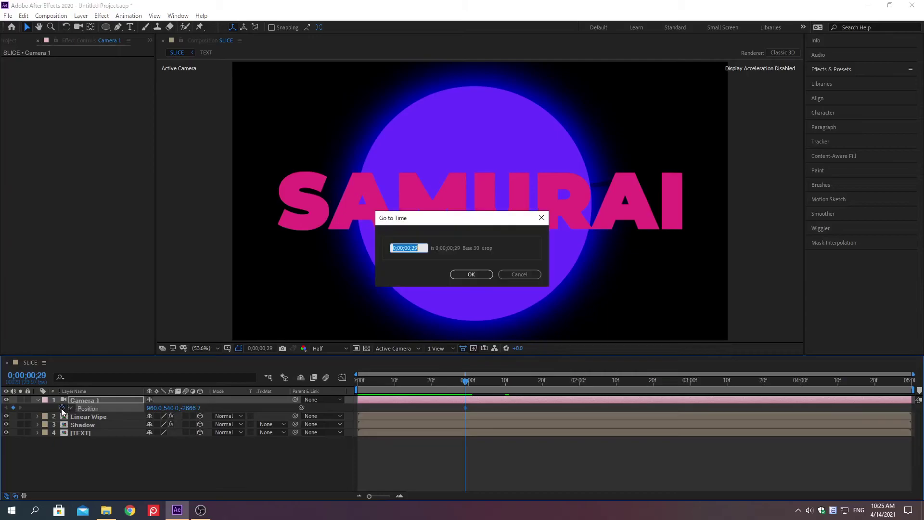
pyautogui.write('0;00;00;20')
pyautogui.press('Return')
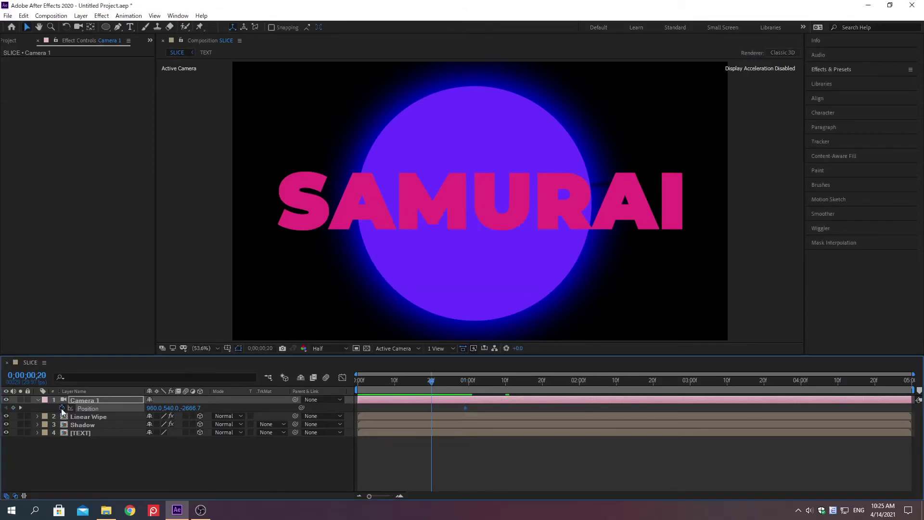
pyautogui.rightClick(88, 409)
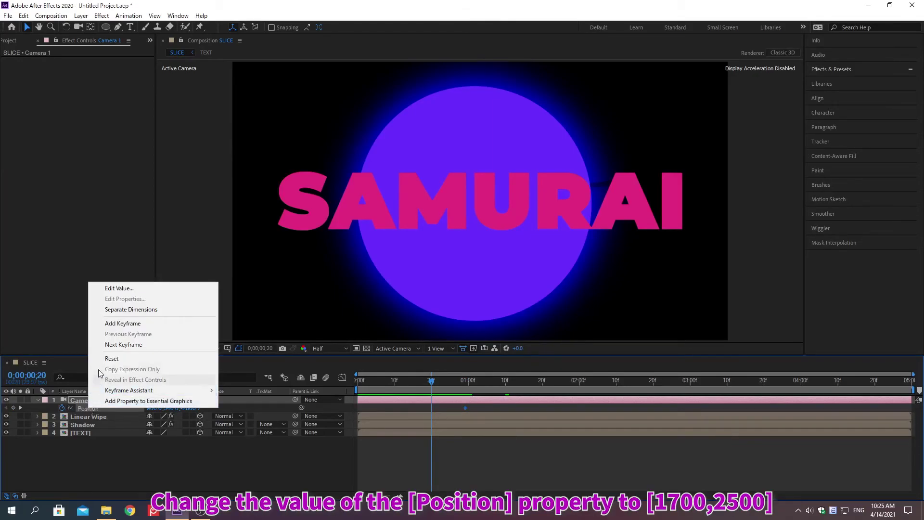
pyautogui.click(120, 288)
pyautogui.write('1700')
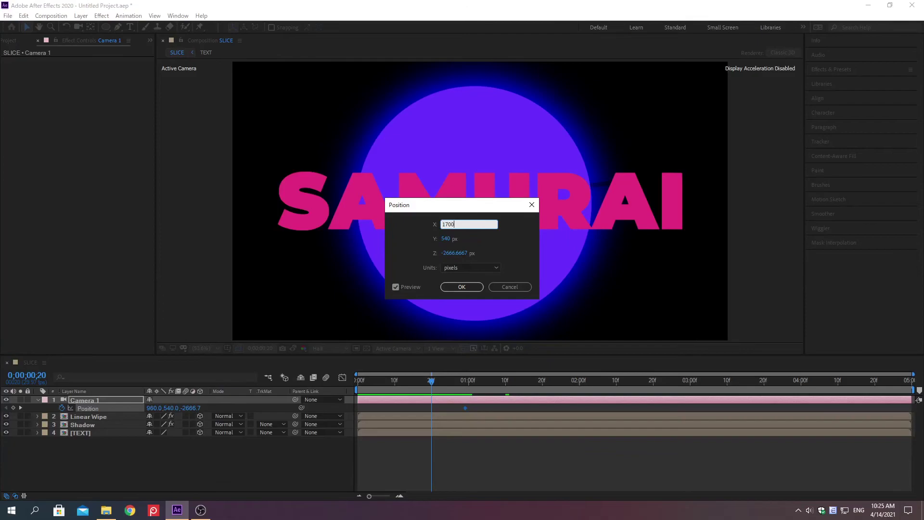
pyautogui.press('Tab')
pyautogui.write('2500')
pyautogui.press('Tab')
pyautogui.write('-2100')
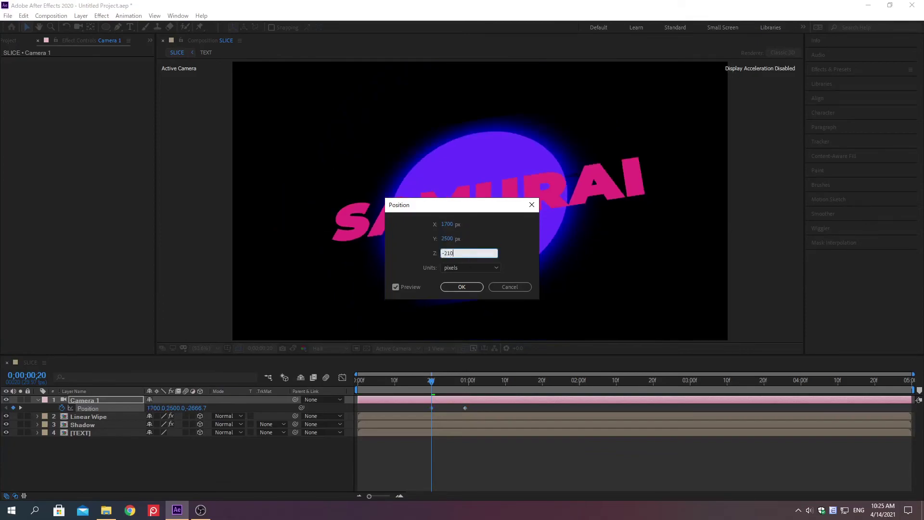
pyautogui.press('Return')
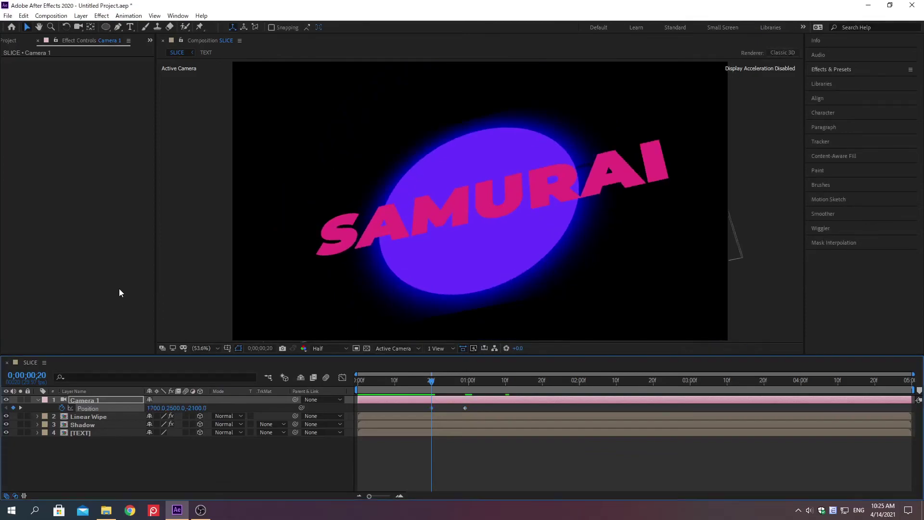
pyautogui.click(39, 399)
# - Import 01 BG.png and 02 Sword Slice sound.wav from the SLICE ANIMATION FILE folder as footage, then deselect them
pyautogui.hotkey('ctrl', 'i')
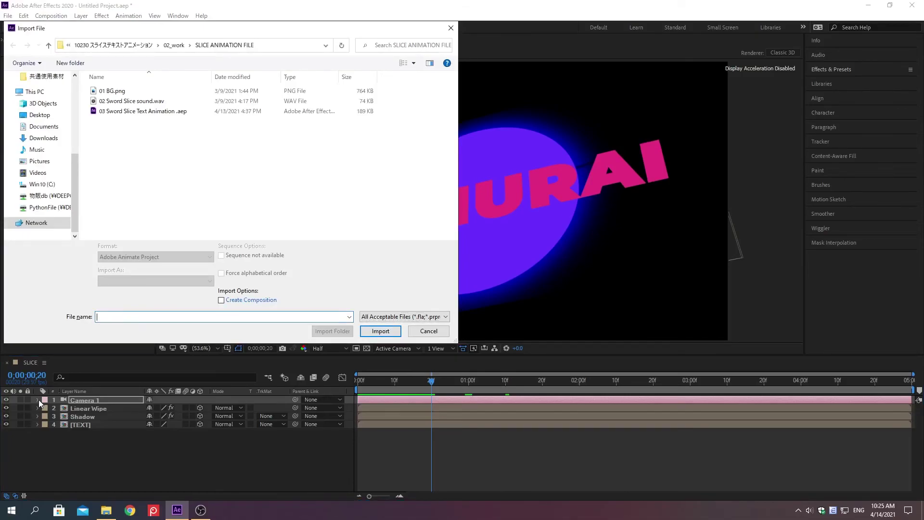
pyautogui.hotkey('alt', 'd')
pyautogui.hotkey('ctrl', 'v')
pyautogui.press('Return')
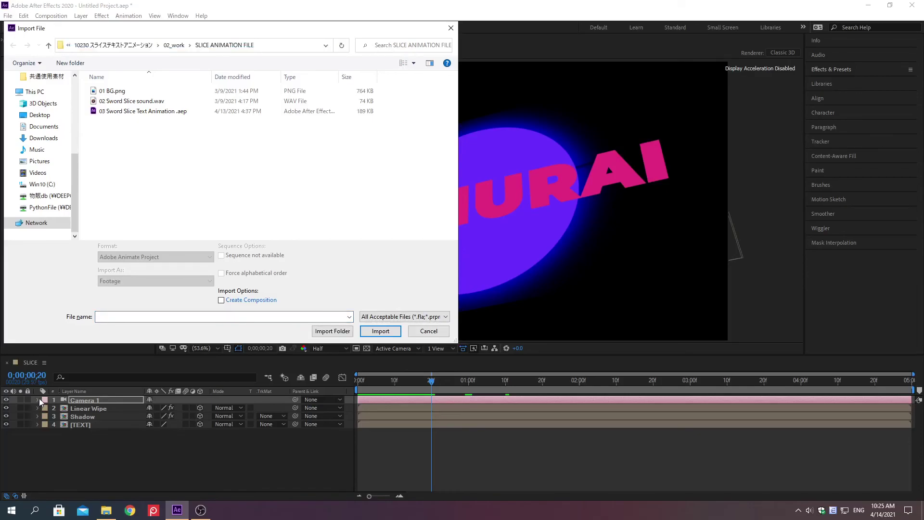
pyautogui.click(116, 91)
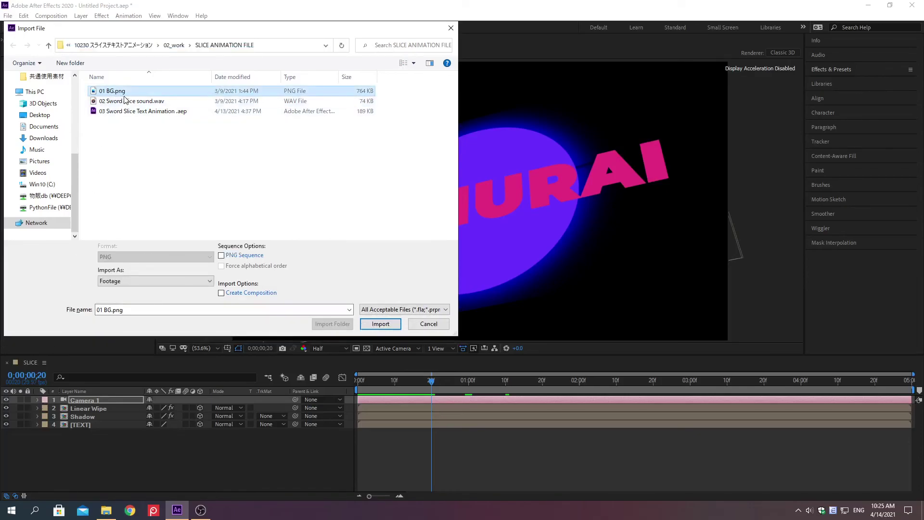
pyautogui.keyDown('shift'); pyautogui.click(132, 101); pyautogui.keyUp('shift')
pyautogui.press('Return')
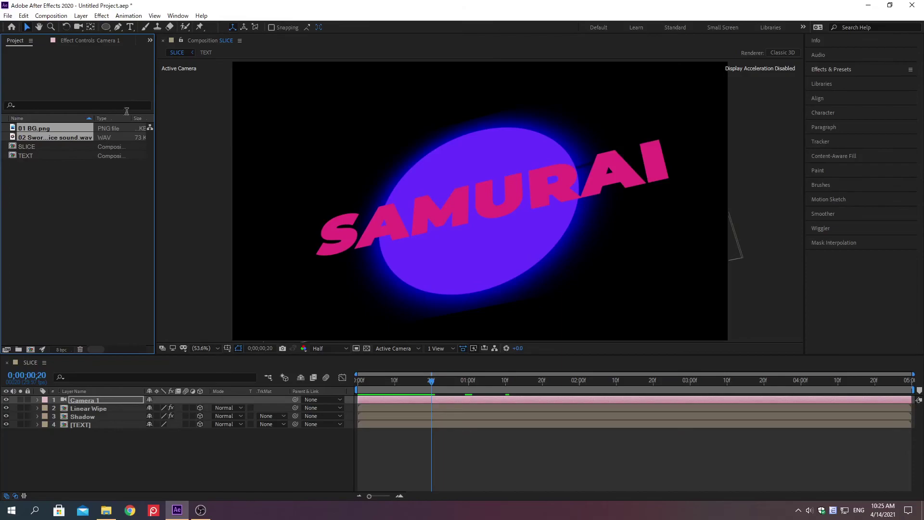
pyautogui.click(74, 256)
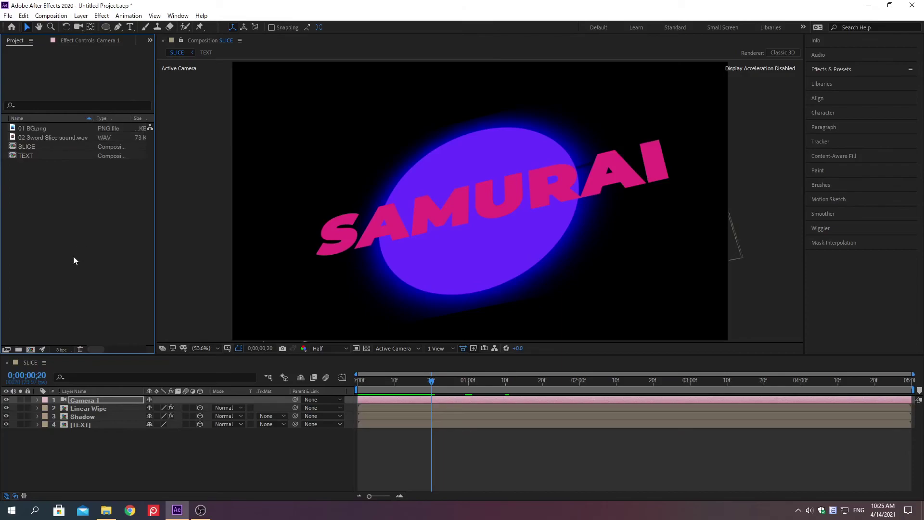
# - Add 01 BG.png to the SLICE composition as the bottom layer and fit it to the composition size
pyautogui.click(30, 128)
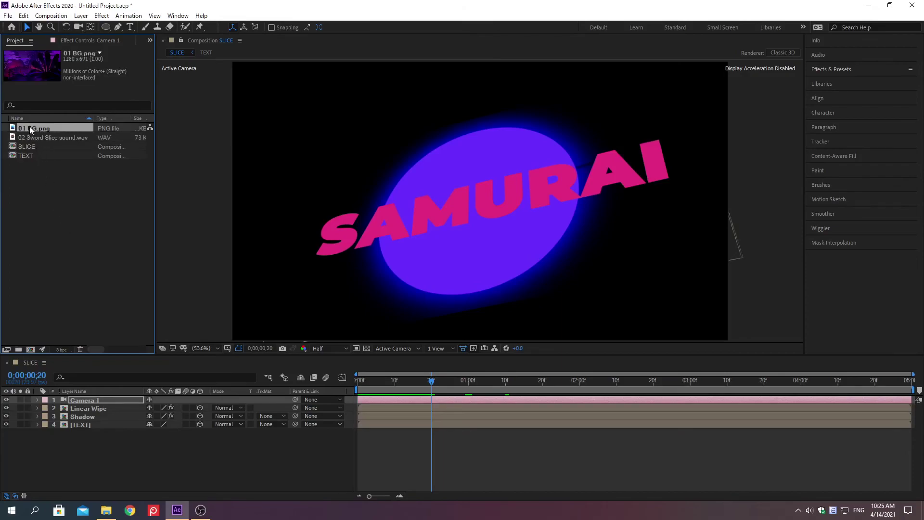
pyautogui.moveTo(30, 126); pyautogui.dragTo(118, 433)
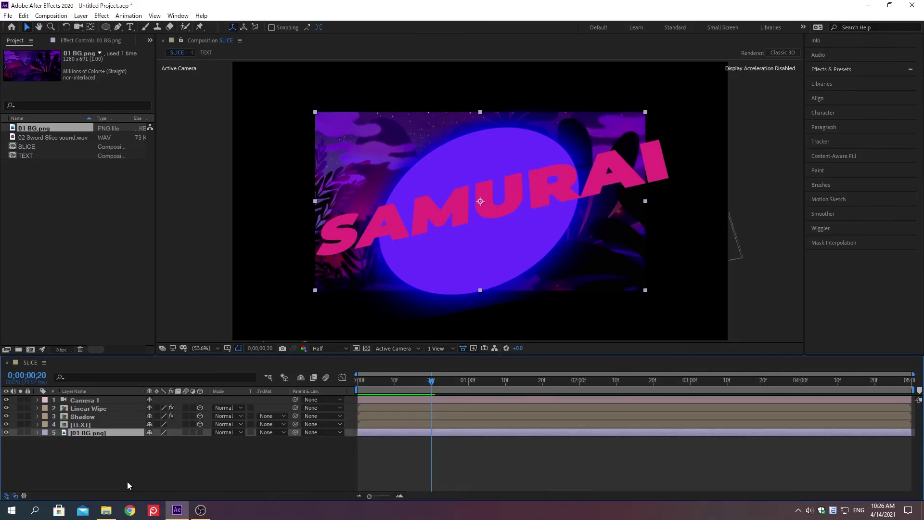
pyautogui.hotkey('ctrl', 'alt', 'f')
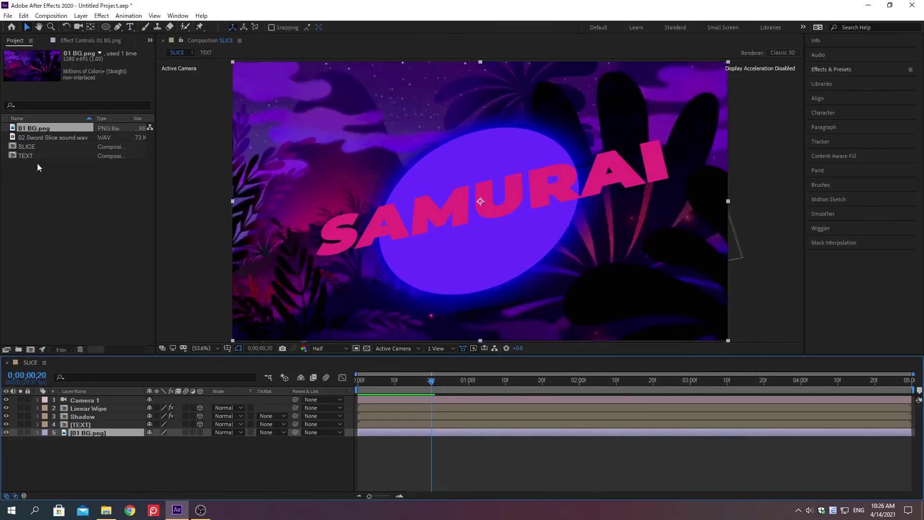
# - Add 02 Sword Slice sound.wav below the background layer and move its start to 0;00;01;05
pyautogui.click(30, 137)
pyautogui.moveTo(30, 135); pyautogui.dragTo(127, 485)
pyautogui.hotkey('alt', 'shift', 'j')
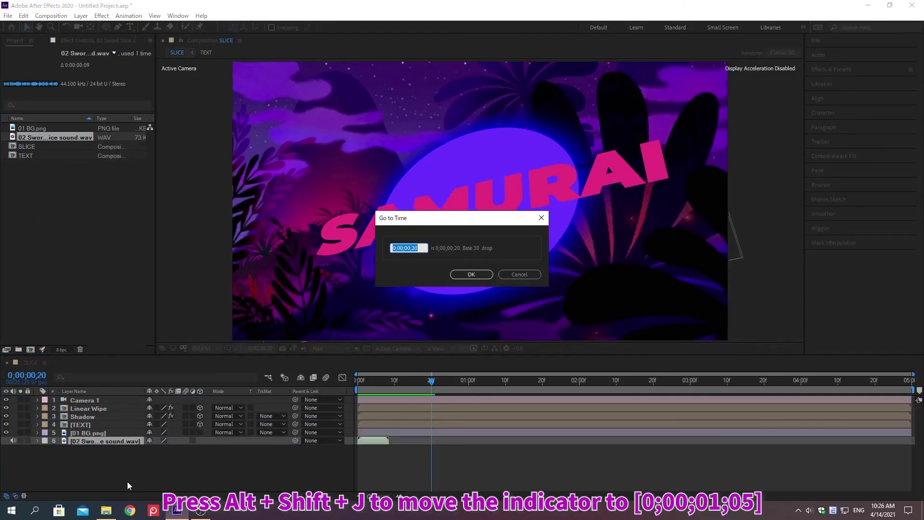
pyautogui.write('0;00;01;05')
pyautogui.press('Return')
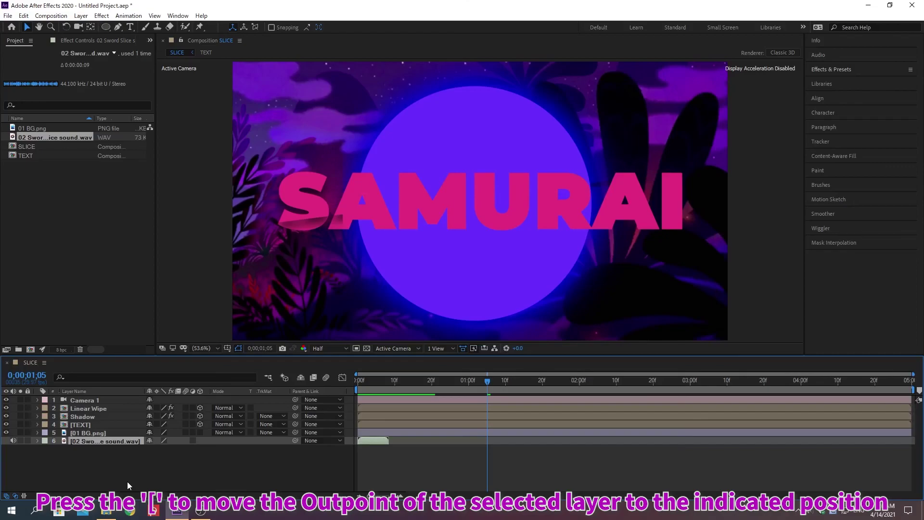
pyautogui.press('[')
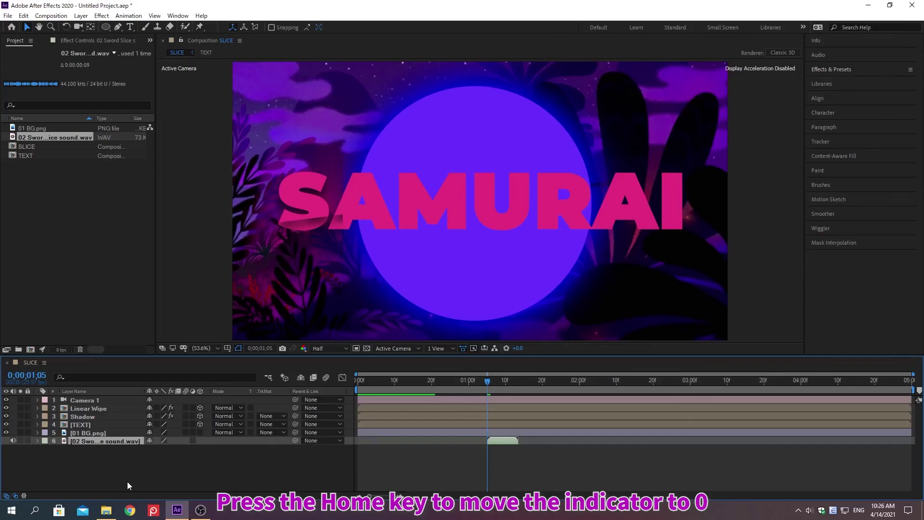
# - Preview the SLICE animation from the beginning of the timeline
pyautogui.press('Home')
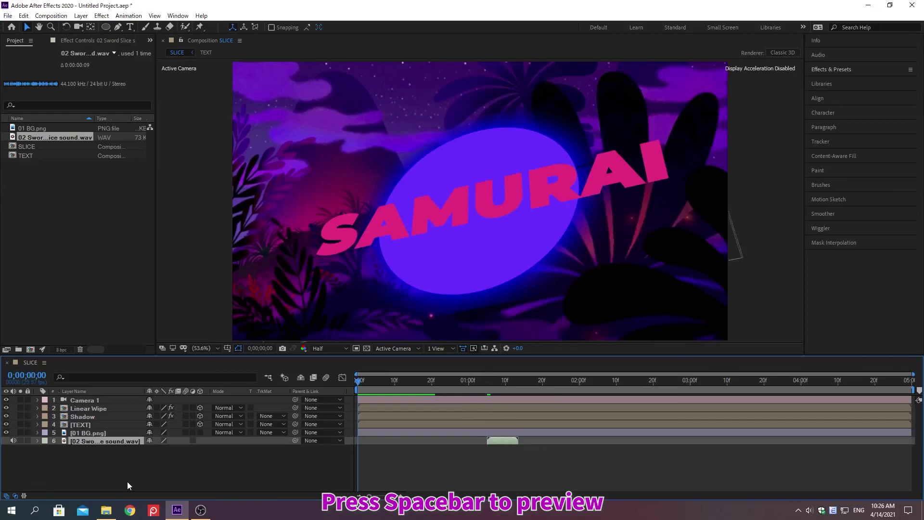
pyautogui.press('space')
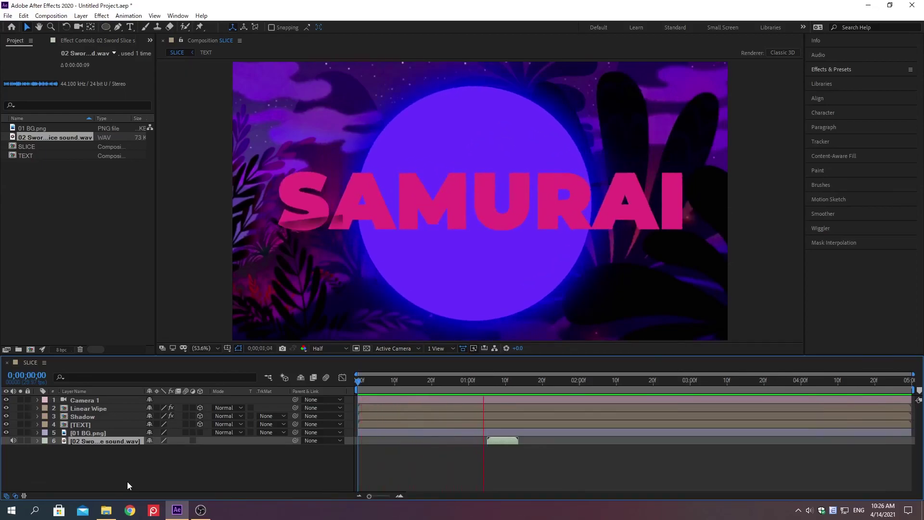